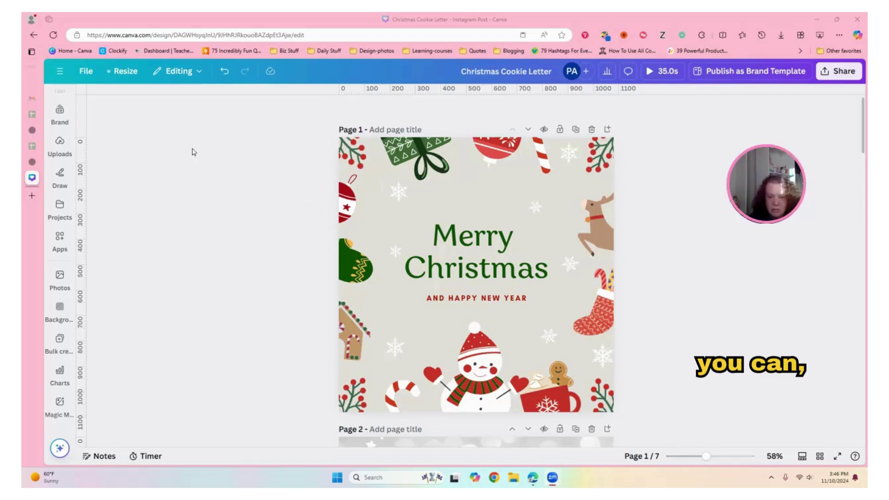
Open the design templates, return to the Christmas search results and browse the available templates.
left_click(56, 98)
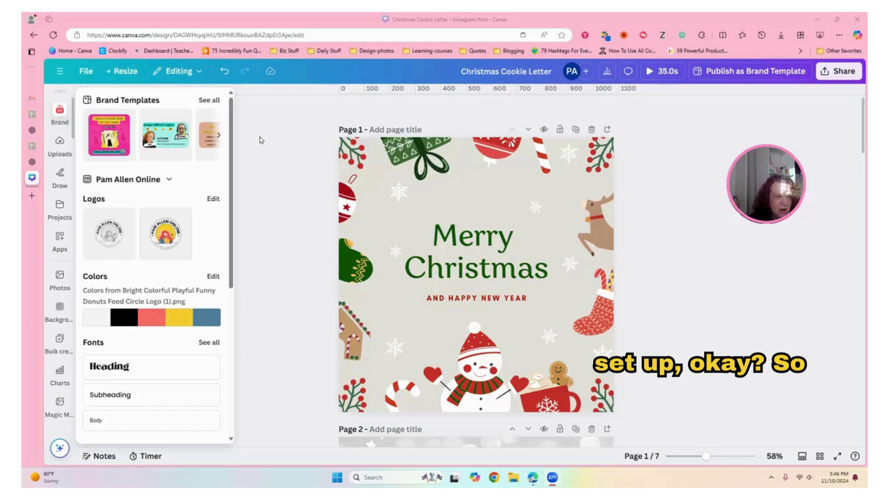
left_click(70, 138)
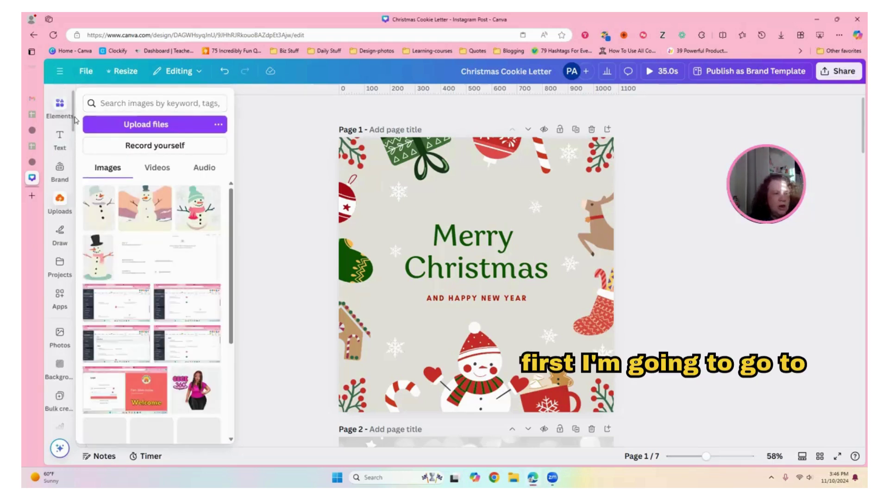
left_click(60, 110)
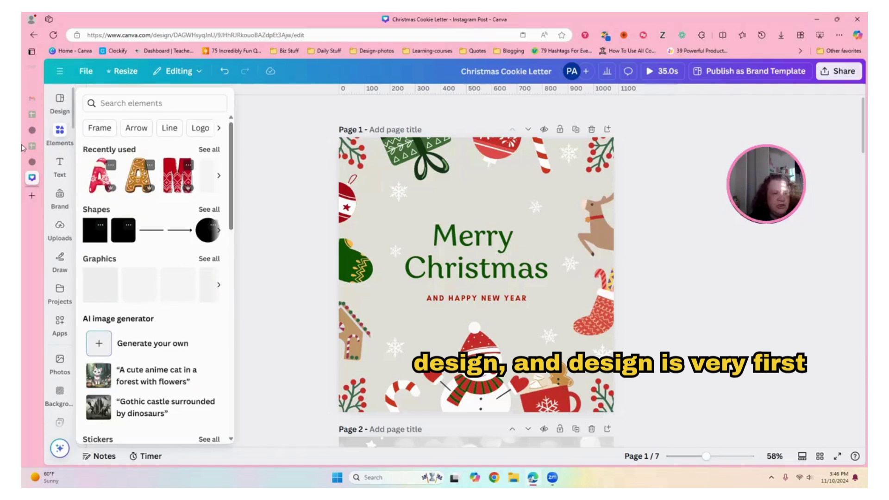
left_click(61, 100)
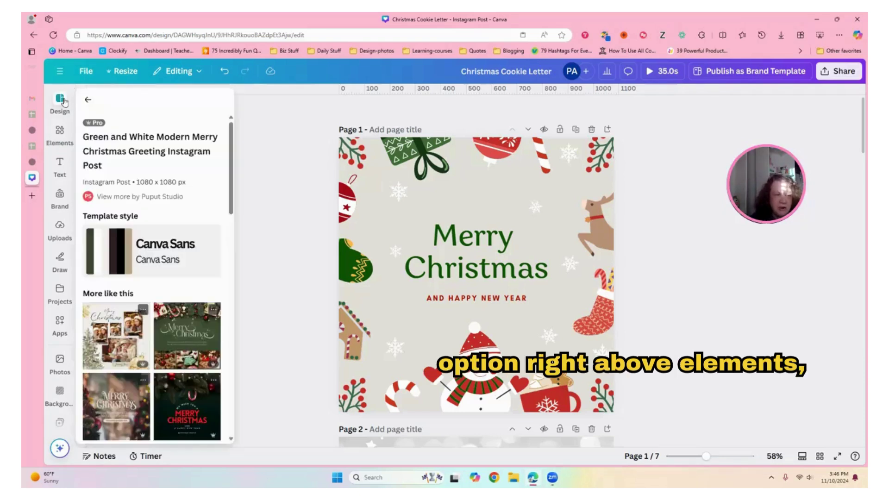
left_click(60, 134)
left_click(60, 102)
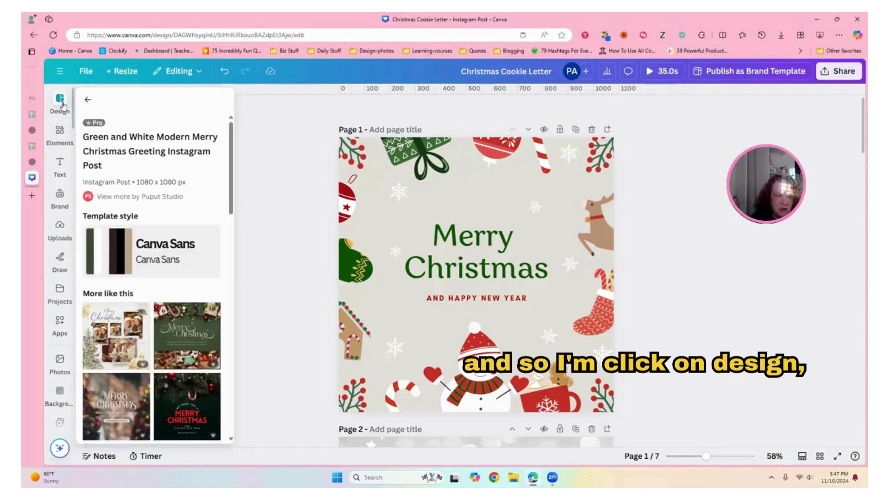
left_click(87, 98)
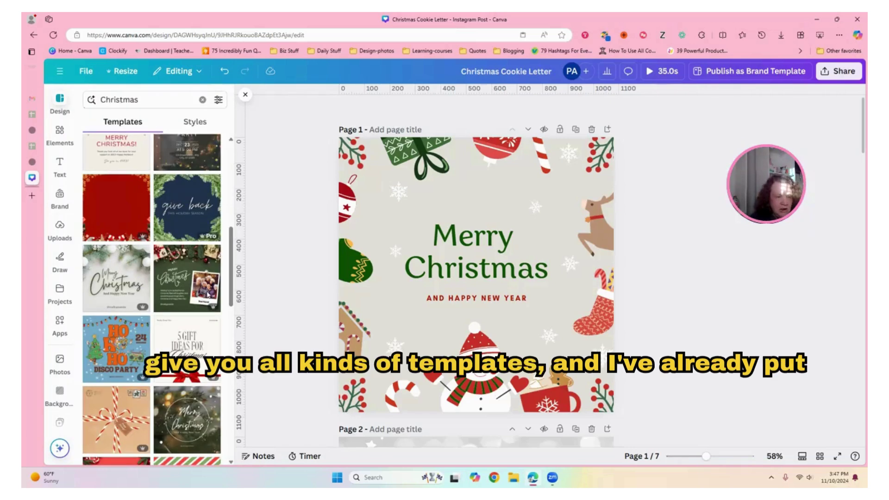
left_click_drag(232, 266, 230, 178)
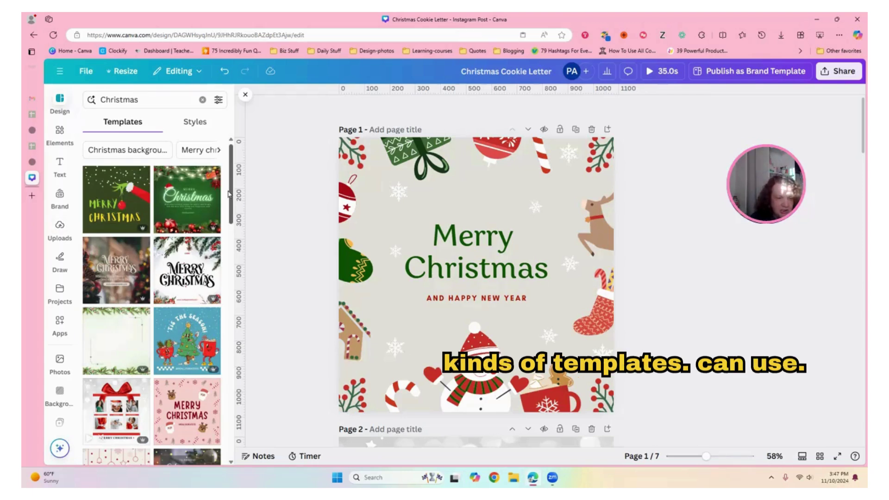
mouse_move(124, 232)
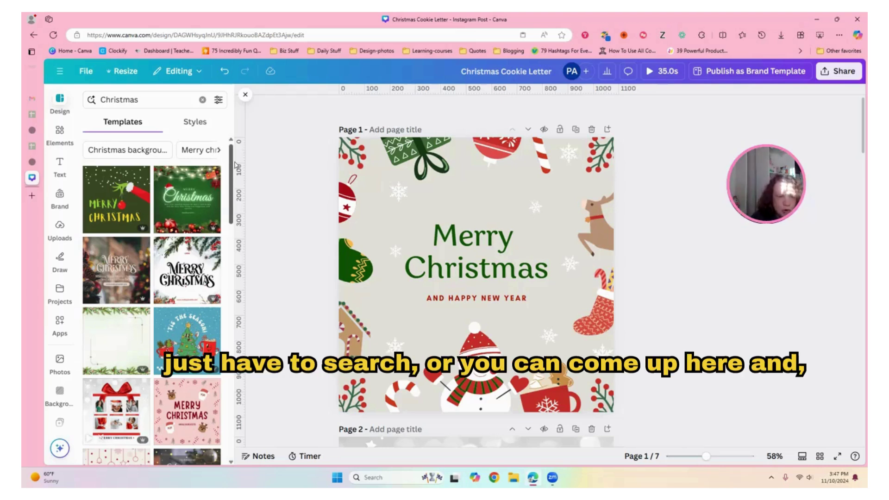
Check the color and language filter options for the Christmas template search, leaving them unset.
left_click(218, 100)
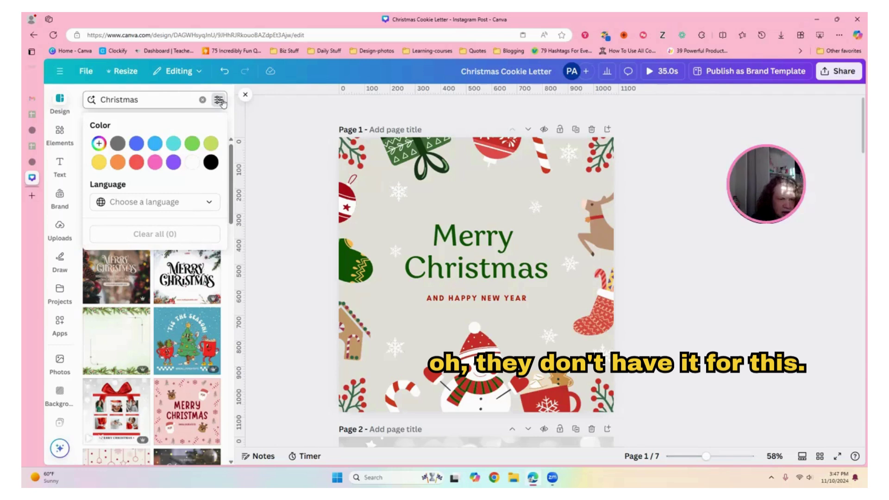
left_click(208, 206)
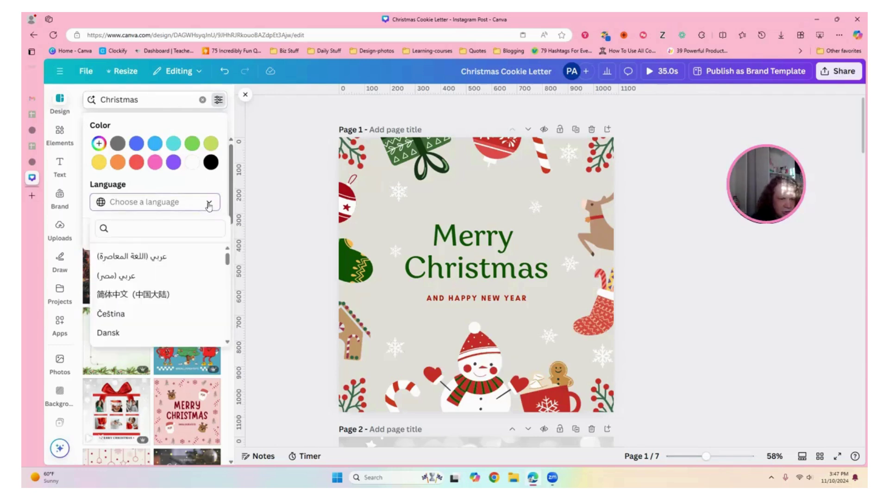
key("Escape")
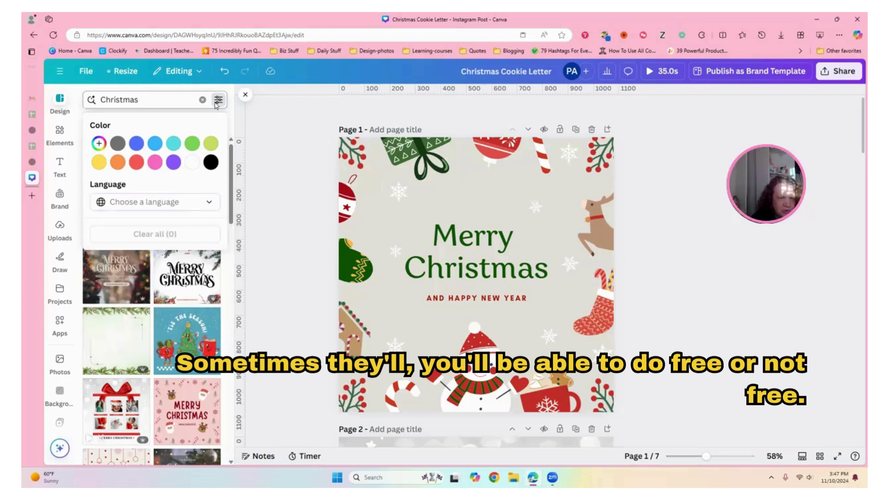
left_click(228, 113)
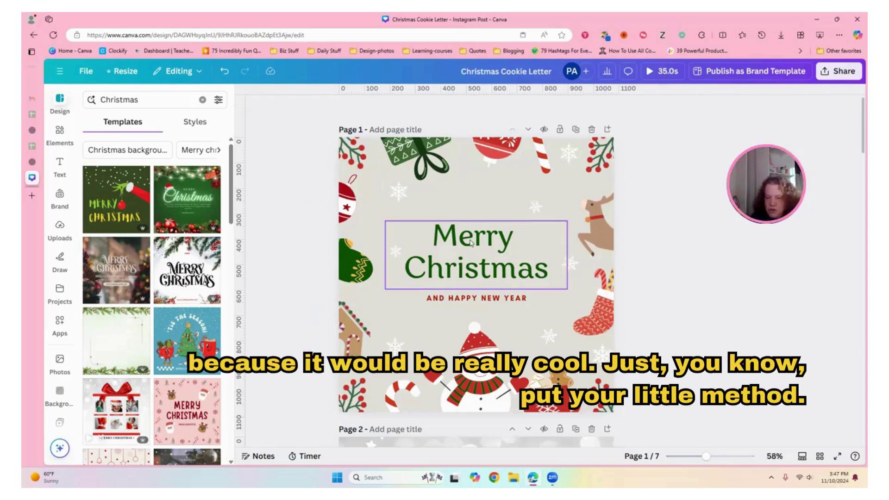
Move the "Merry Christmas" heading higher on page 1 and replace its text with "Happy Shopping".
left_click(486, 256)
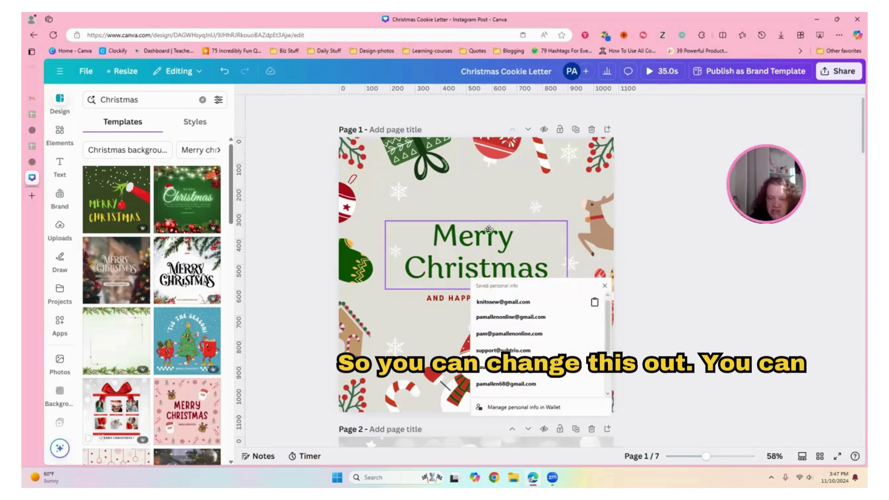
left_click_drag(485, 256, 479, 216)
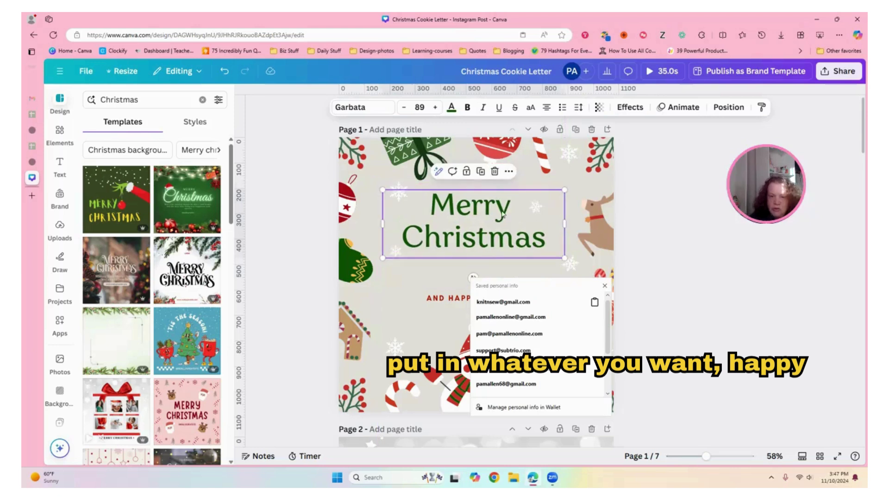
double_click(453, 208)
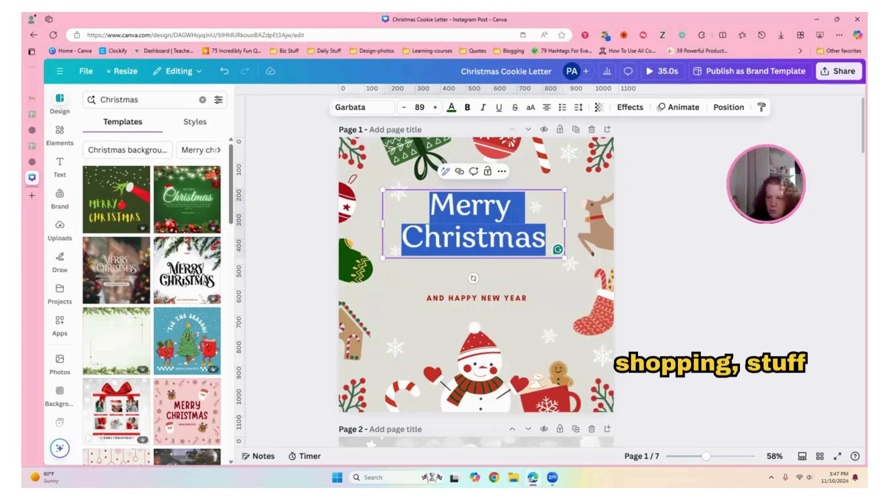
type("Happy ")
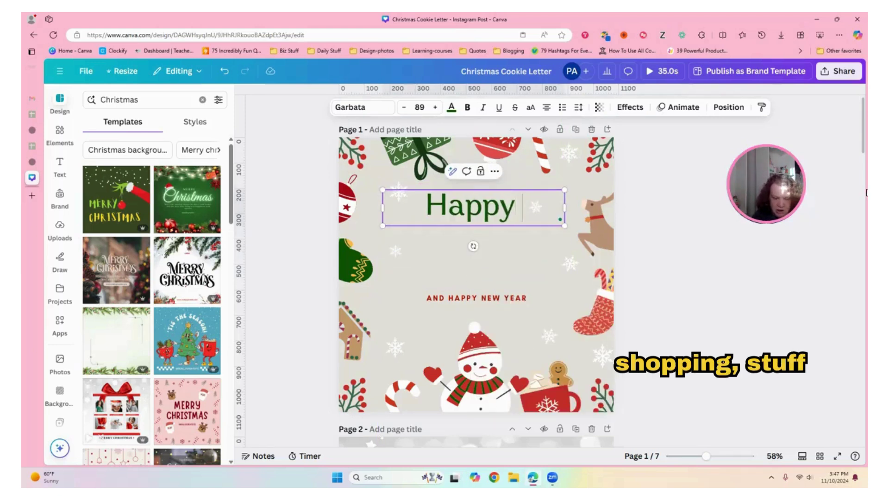
type("Shopping")
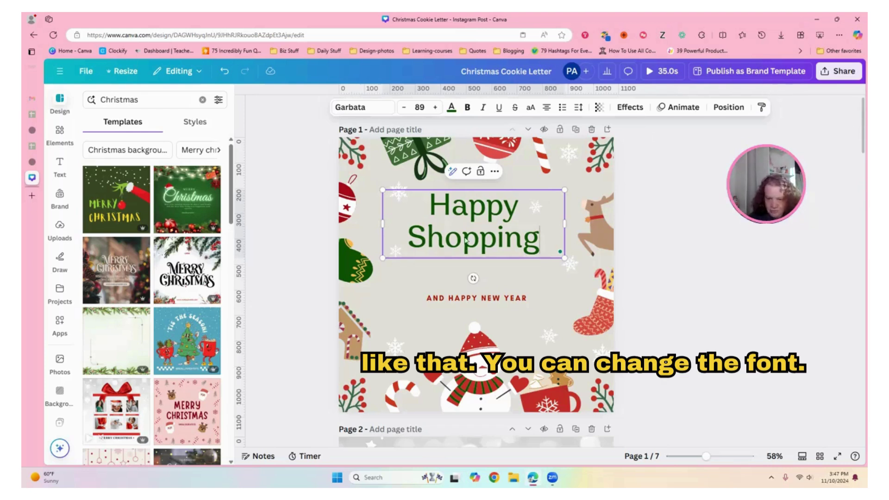
left_click_drag(466, 238, 481, 239)
left_click(522, 216)
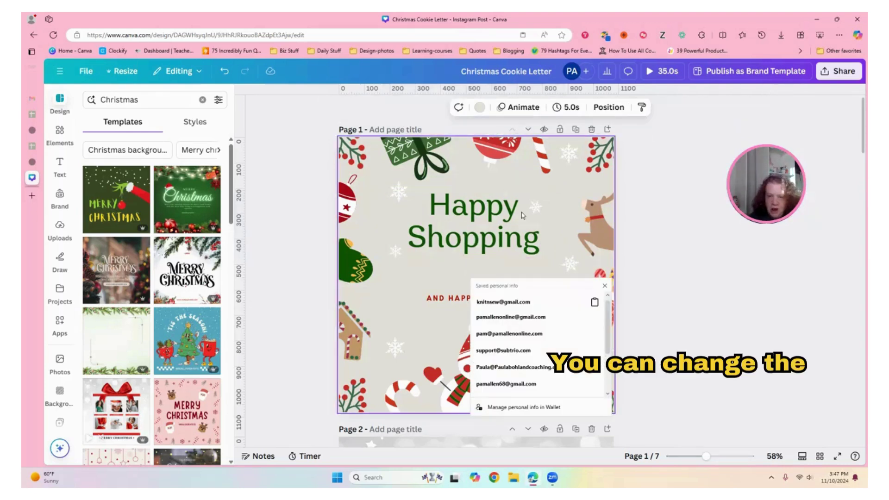
Shift the red ornament on page 1 slightly down and the snowman slightly to the left.
left_click(510, 154)
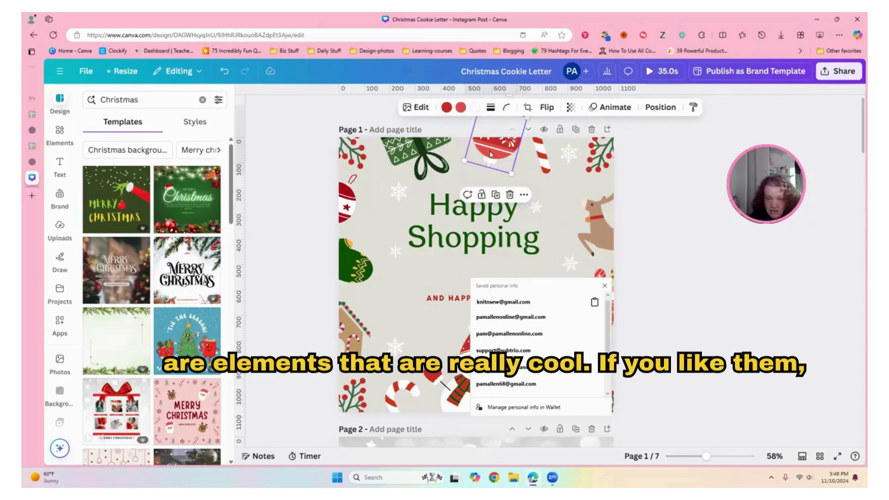
mouse_move(490, 154)
left_mouse_down()
mouse_move(505, 152)
mouse_move(491, 156)
left_mouse_up()
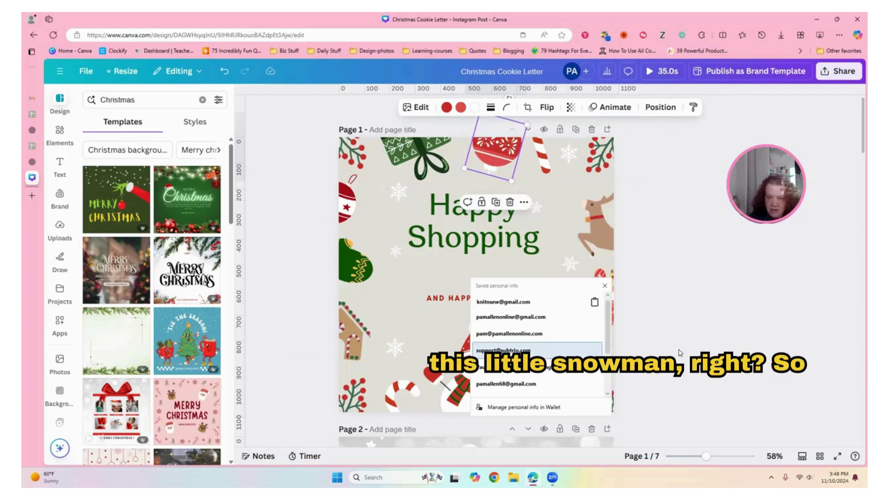
left_click(480, 364)
left_click_drag(480, 364, 472, 368)
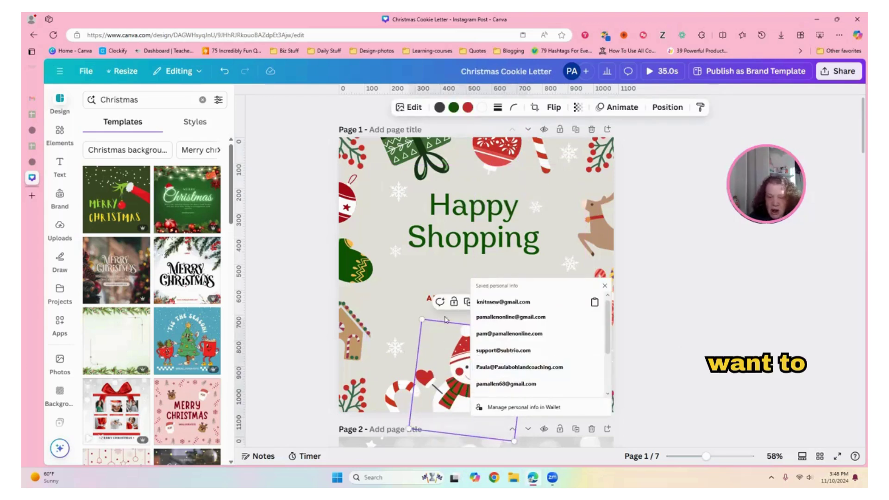
left_click(605, 287)
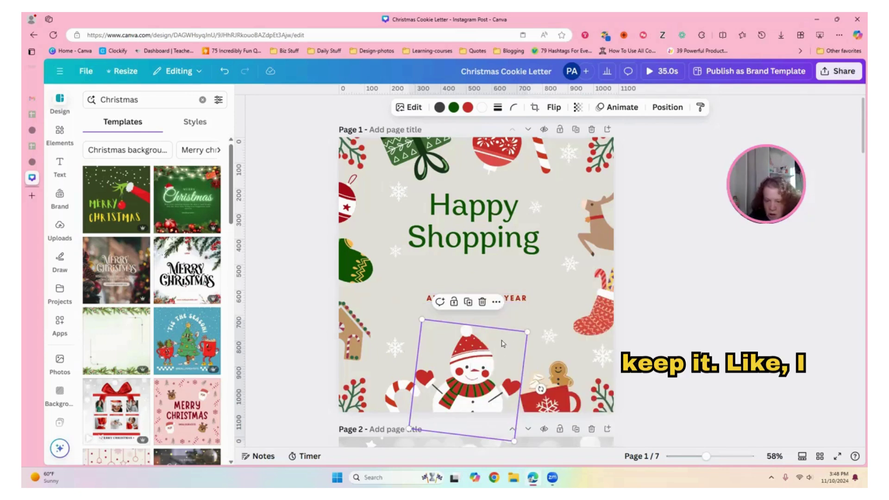
Star the snowman graphic from its element info to save it for reuse.
left_click(496, 302)
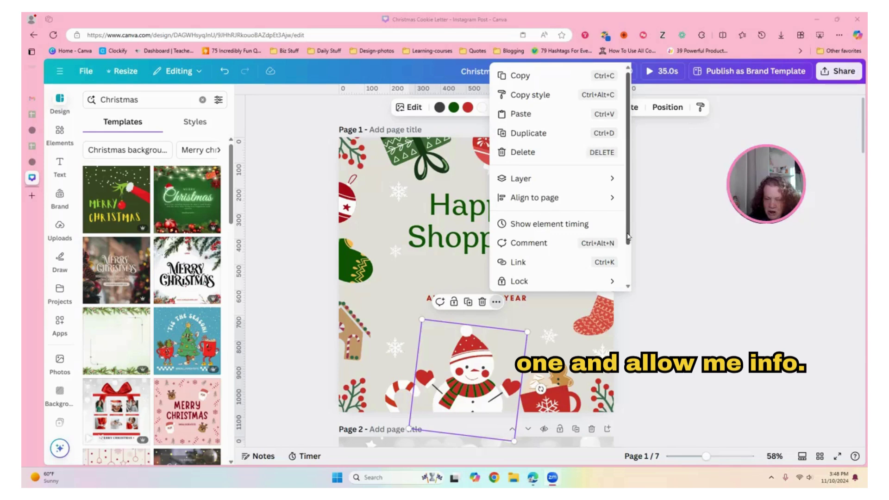
left_click_drag(628, 237, 627, 292)
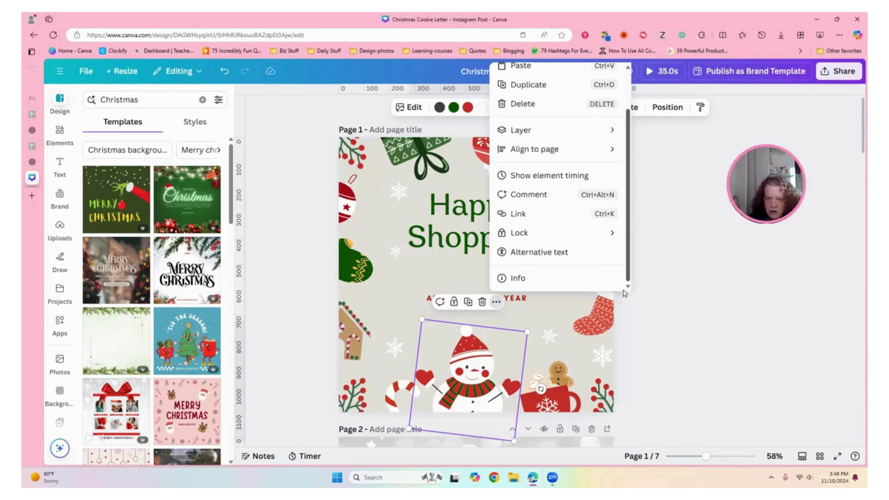
left_click(540, 282)
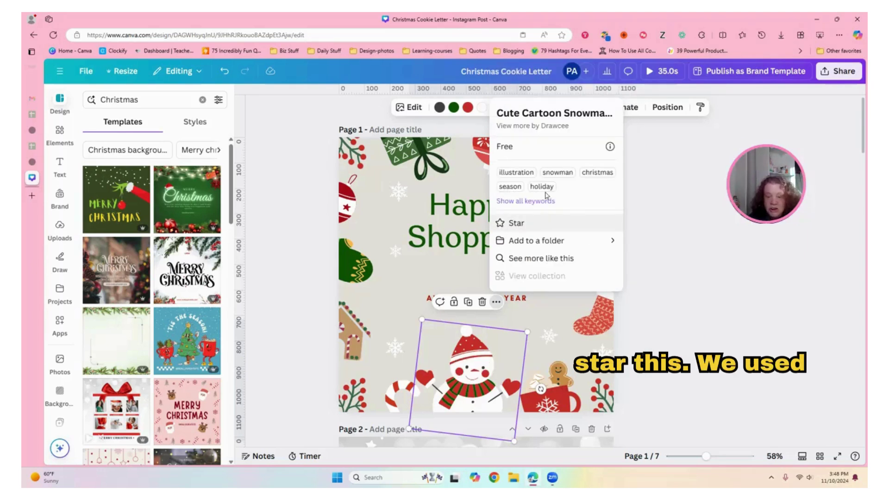
left_click(502, 224)
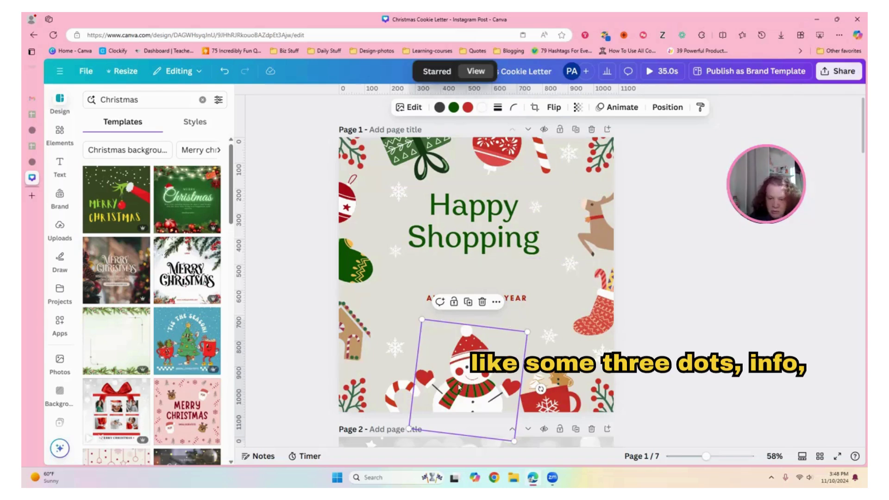
Star the red mug graphic with the gingerbread man from its element info.
left_click(555, 386)
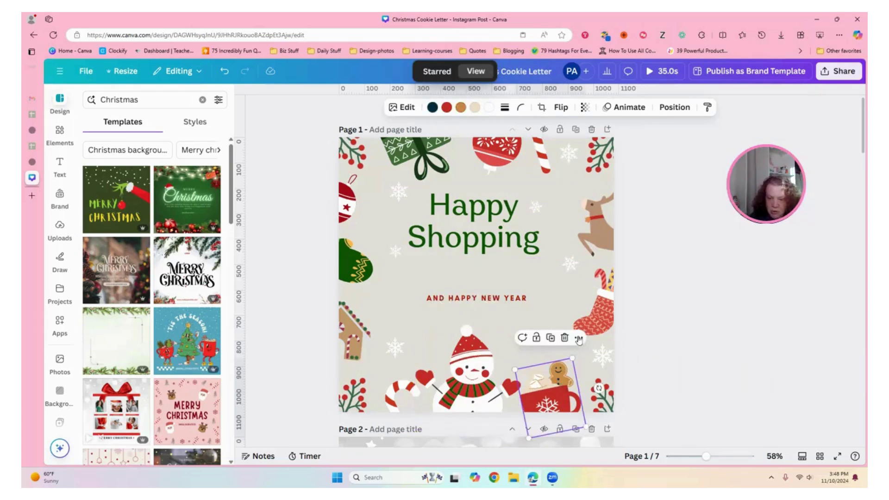
left_click(579, 338)
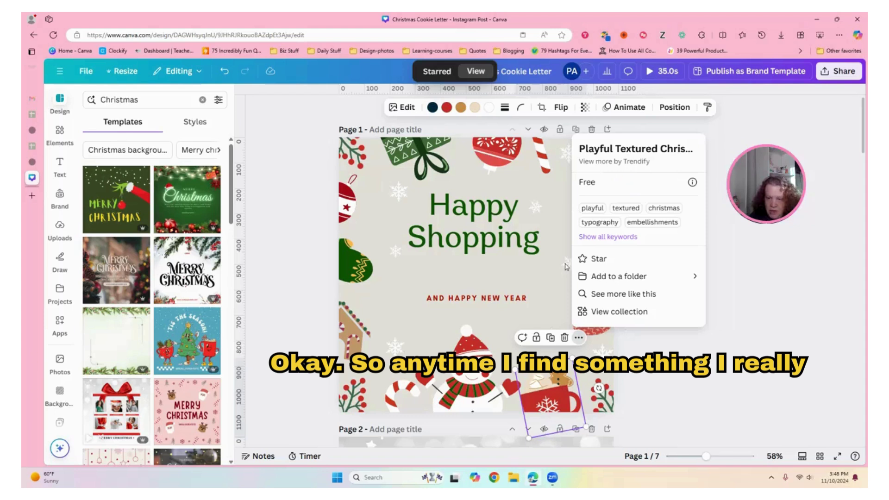
left_click(583, 260)
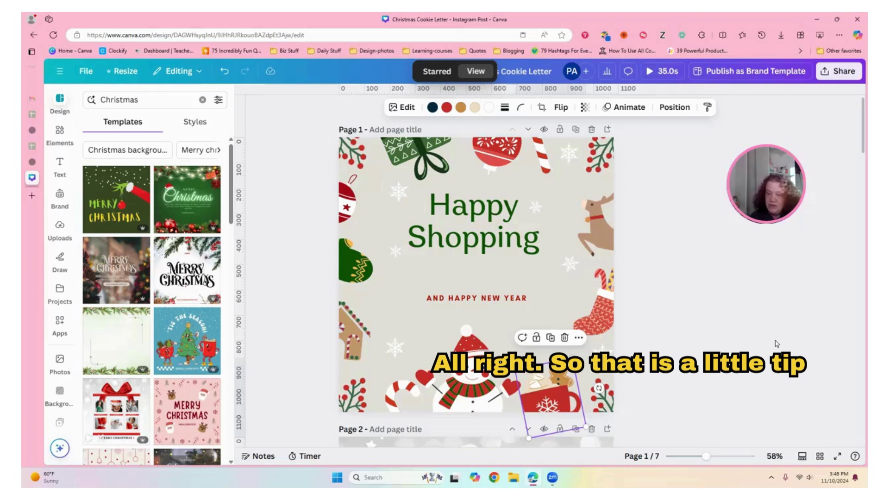
left_click(413, 343)
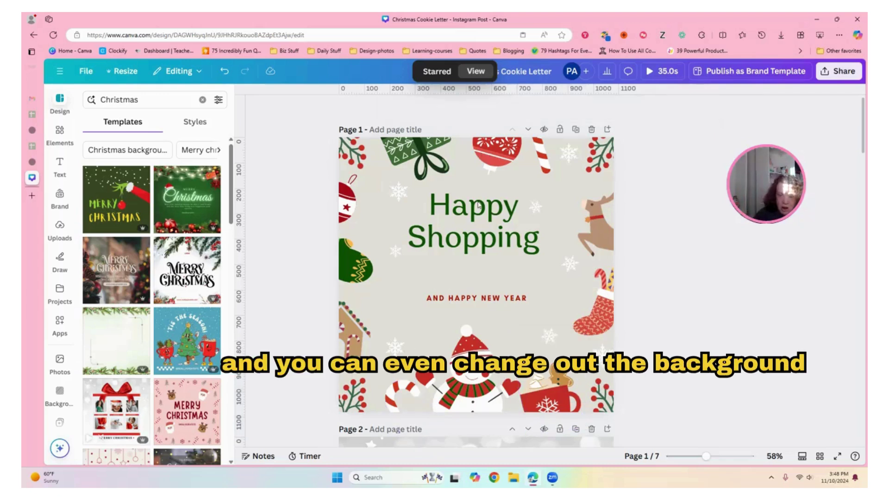
Move the "Happy Shopping" heading down to just above the "AND HAPPY NEW YEAR" line.
left_click_drag(477, 210, 479, 247)
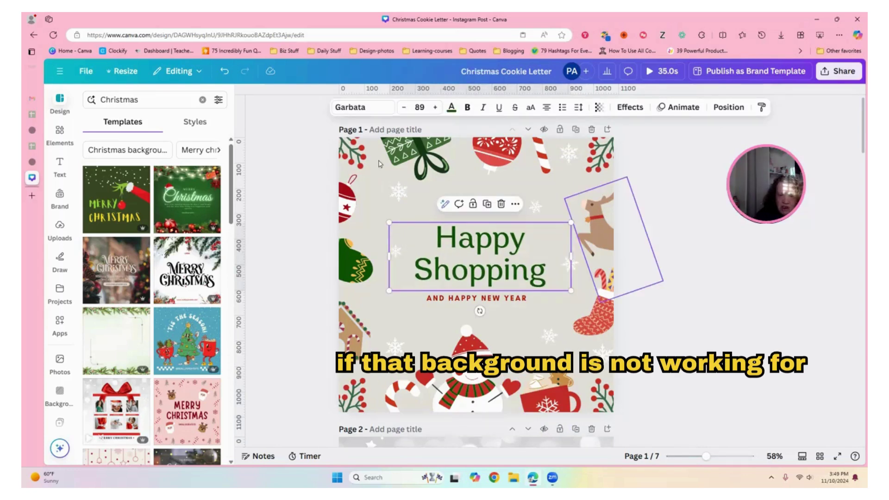
Look through the document colors and the full photo colors list for a new page 1 background.
left_click(481, 122)
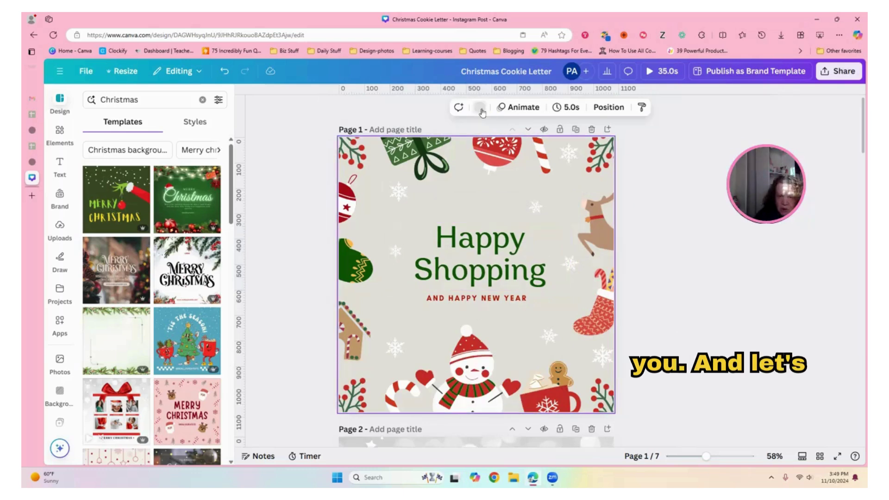
left_click(481, 109)
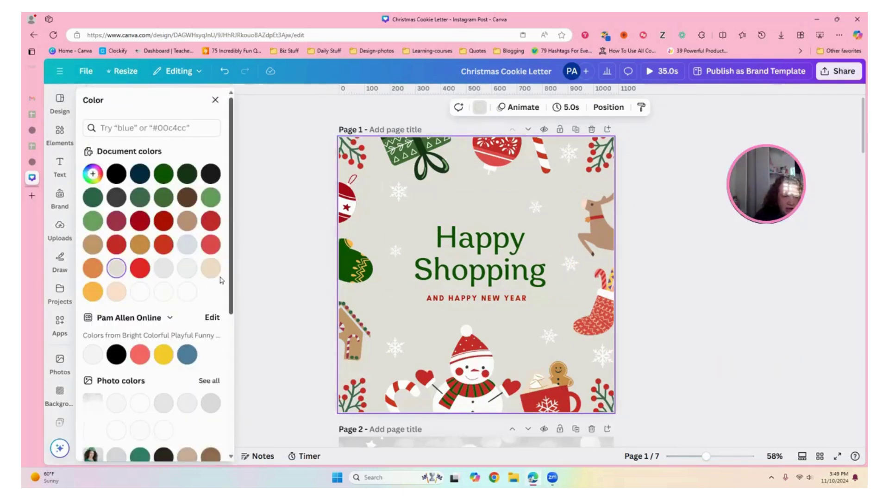
scroll(221, 280, "down", 3)
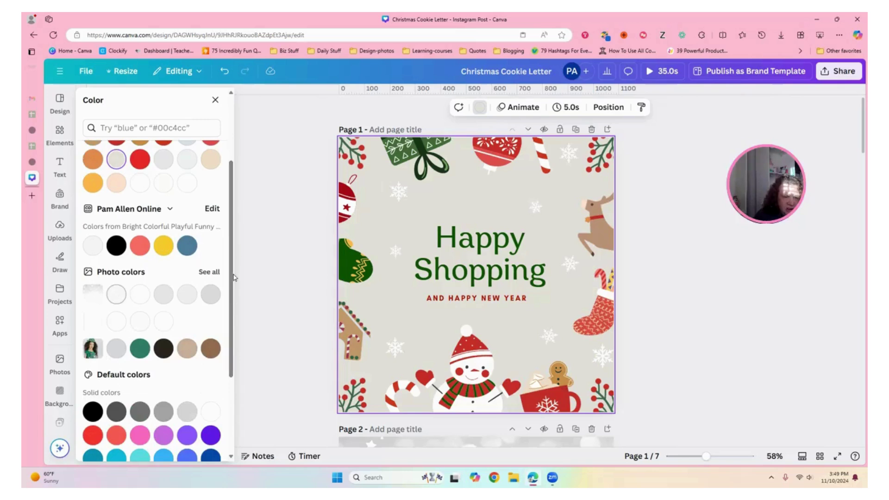
left_click(209, 271)
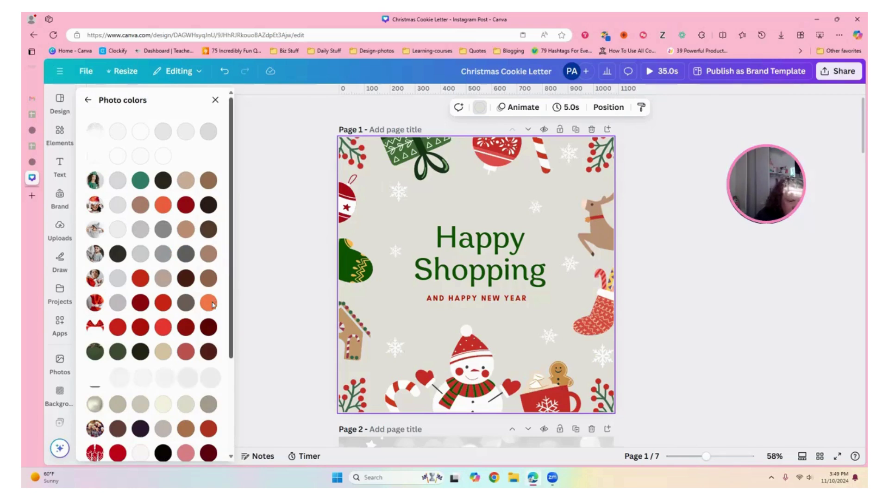
scroll(213, 304, "down", 3)
scroll(220, 252, "up", 3)
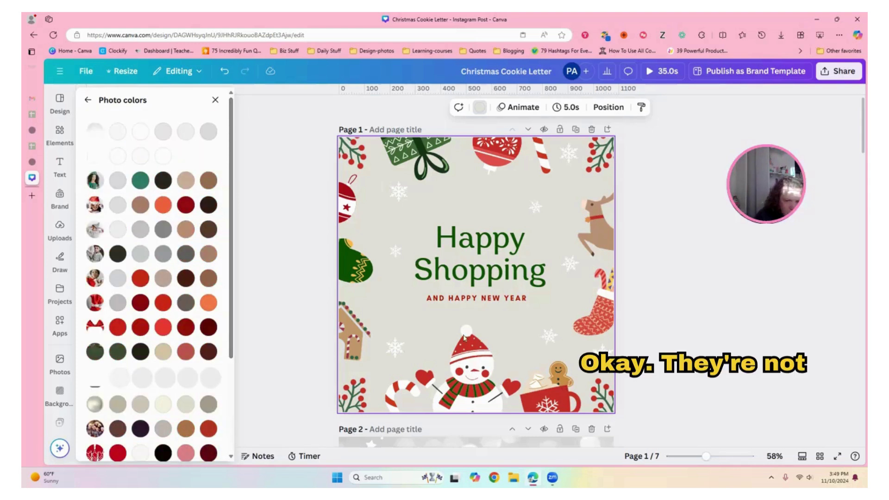
left_click(88, 101)
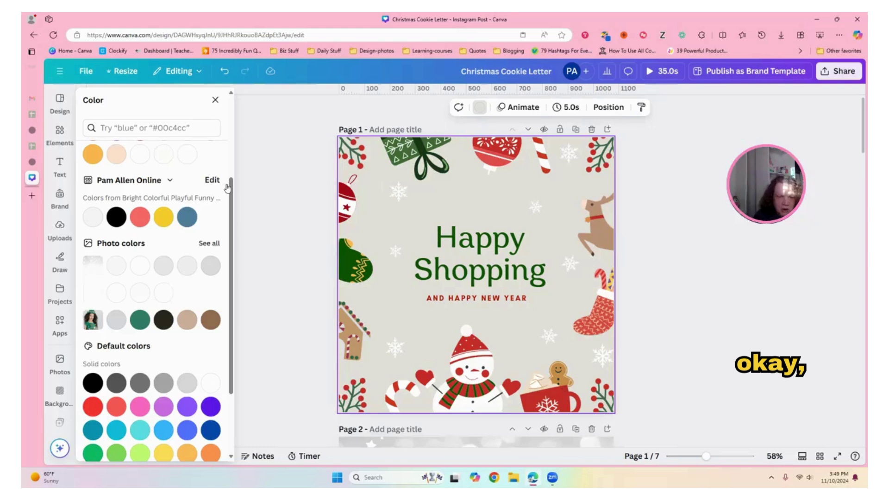
left_click(216, 100)
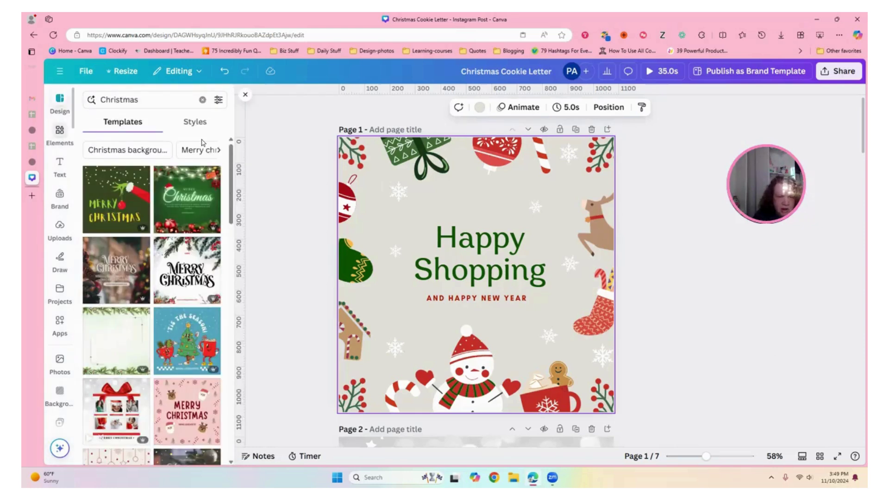
Sample the brown of the gingerbread house with the eyedropper as page 1's background color, #C3996C.
left_click(481, 108)
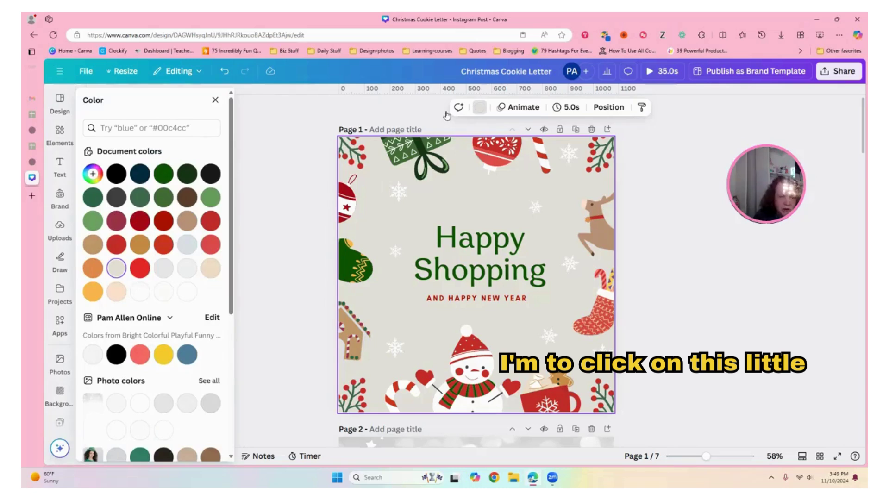
left_click(480, 107)
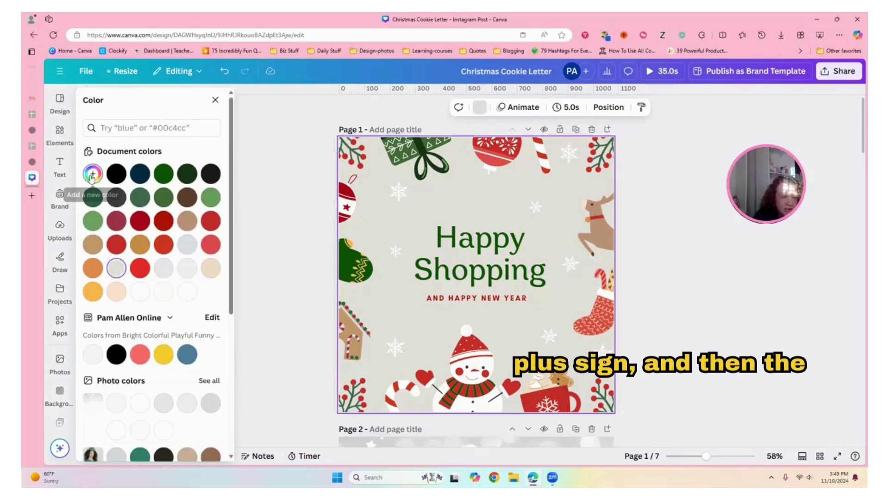
left_click(92, 175)
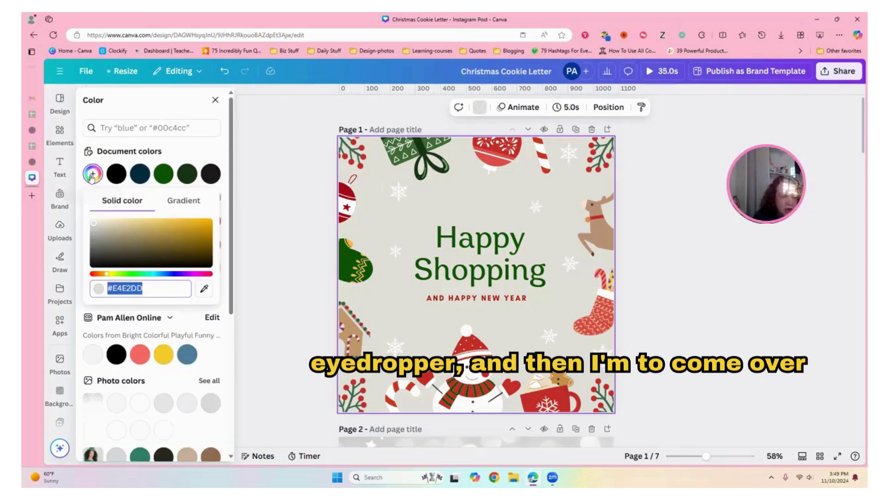
left_click(203, 289)
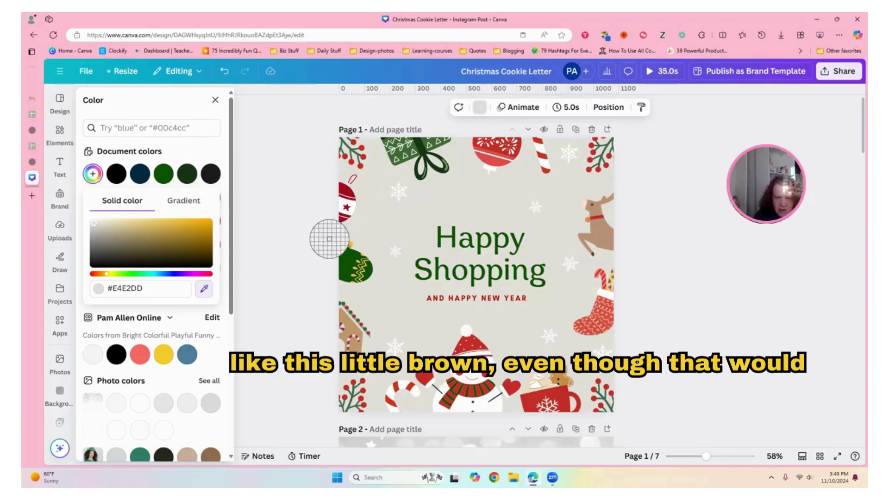
left_click(343, 313)
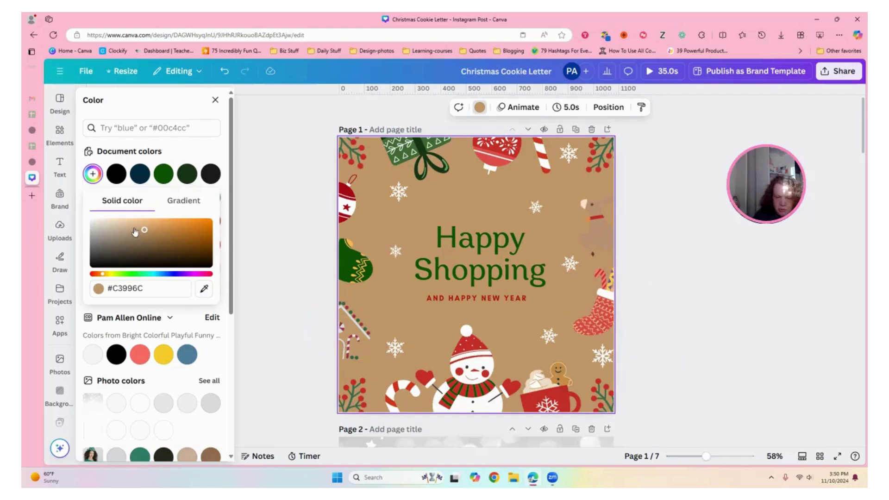
Lighten page 1's brown background to #D3B798 and close the color settings.
left_click(135, 230)
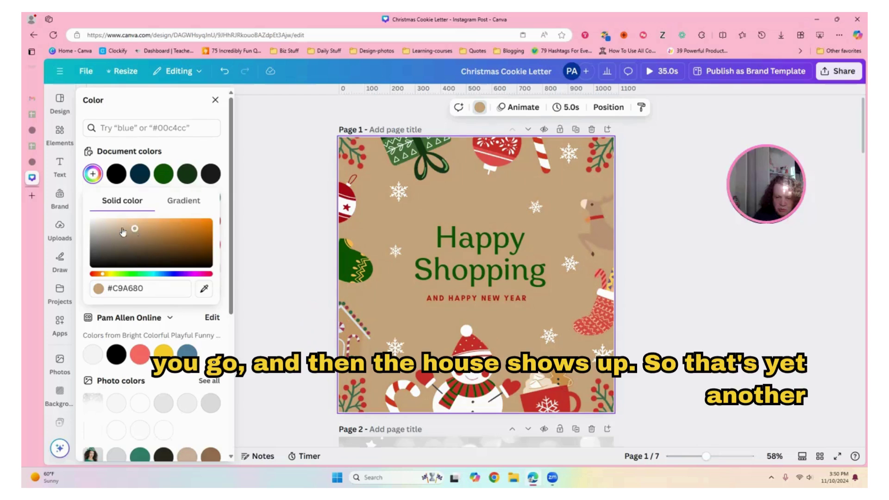
left_click(123, 227)
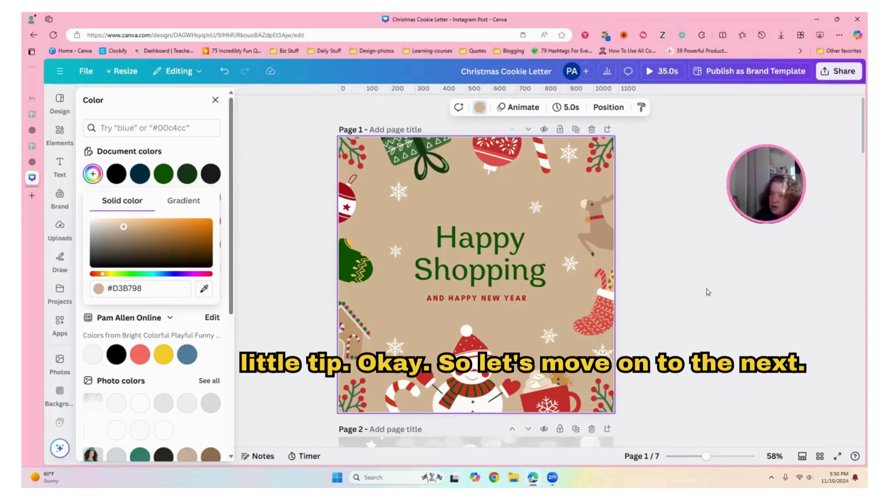
left_click(216, 223)
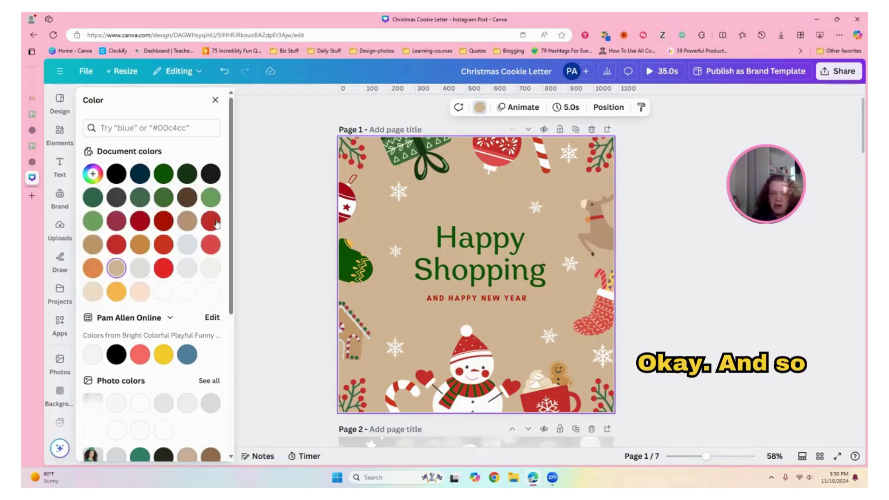
left_click(245, 95)
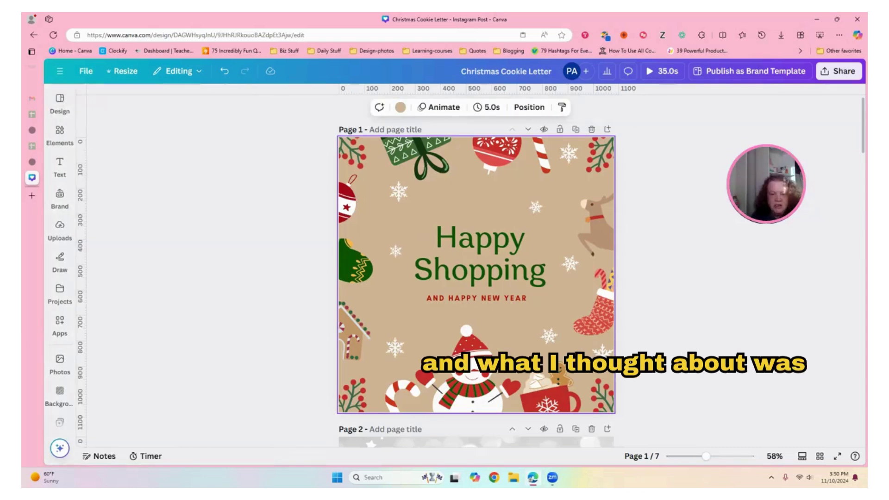
Examine the gift-box photo collage on page 2 and browse the Christmas template results.
scroll(726, 285, "down", 5)
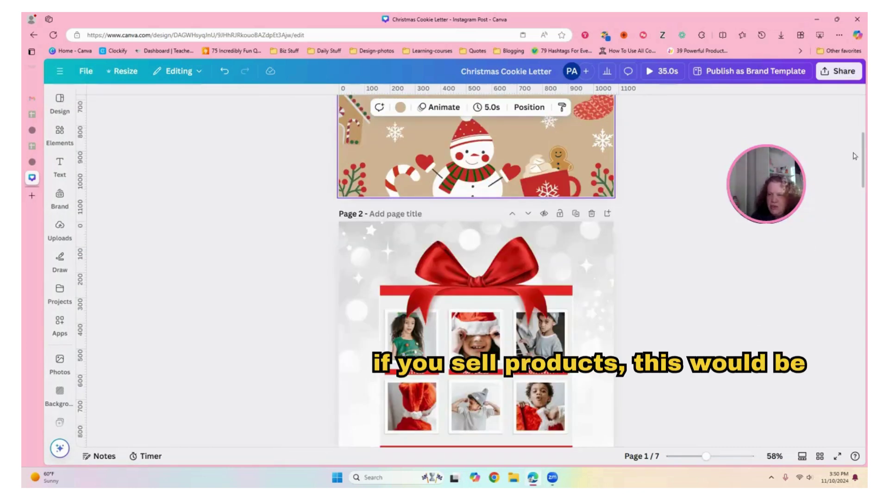
scroll(864, 177, "down", 3)
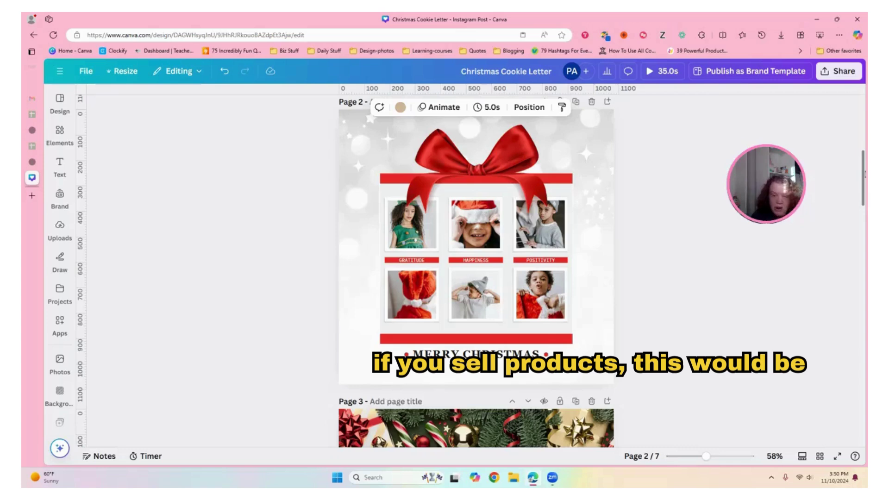
scroll(853, 190, "up", 2)
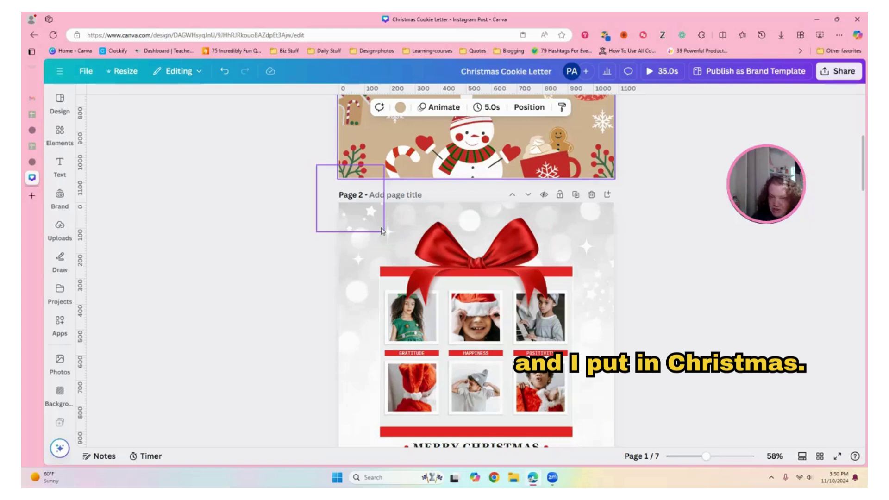
left_click(60, 103)
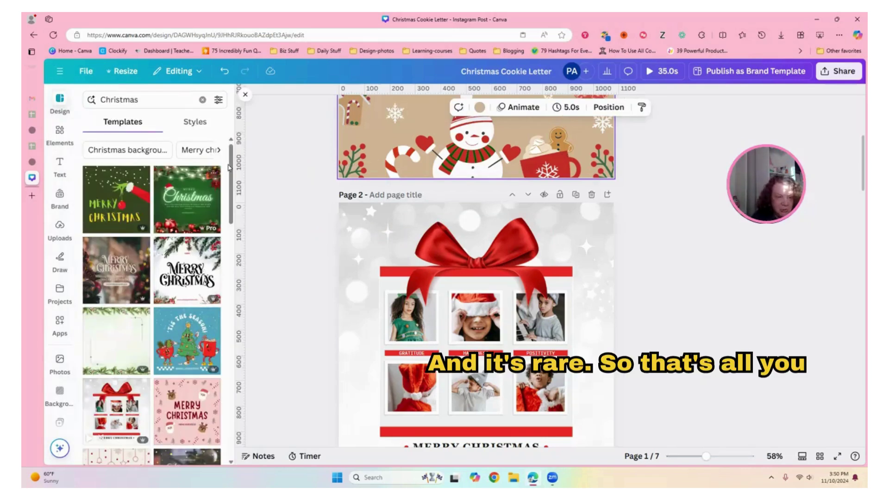
scroll(228, 201, "down", 5)
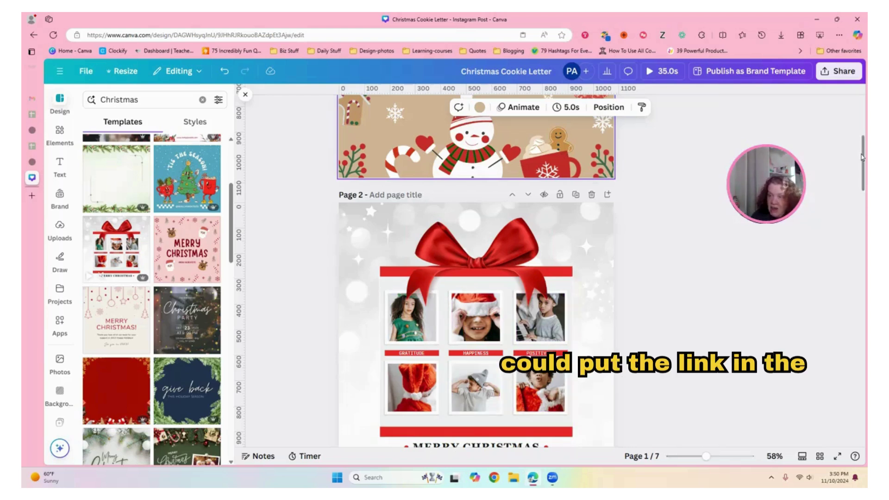
left_click_drag(862, 159, 864, 169)
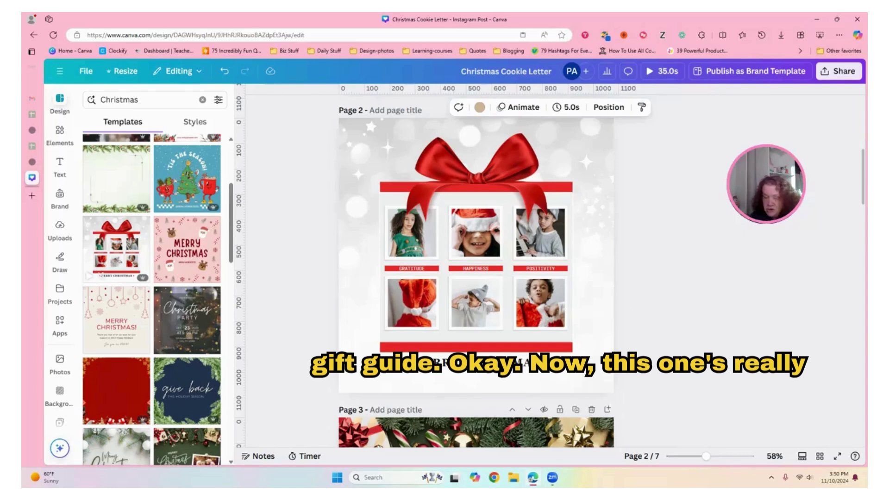
Delete the group photo from the polaroid on page 3, keeping its empty frame, and select the page background.
left_click_drag(863, 164, 859, 201)
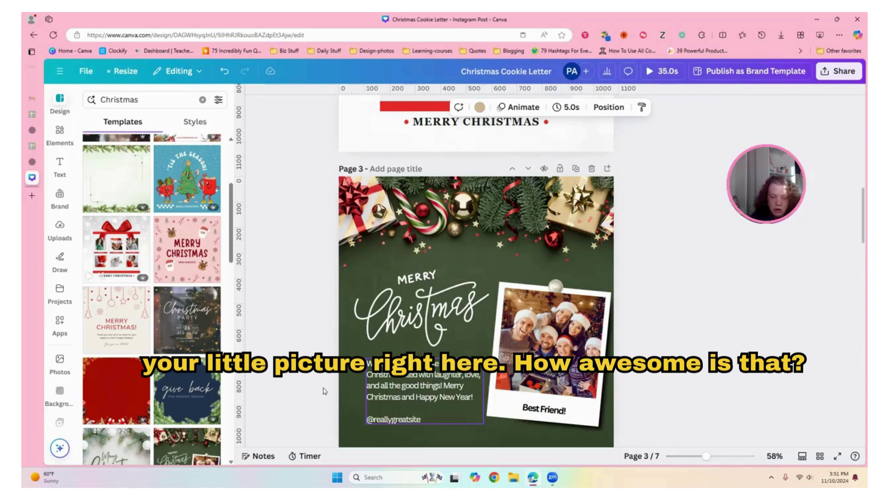
left_click(562, 341)
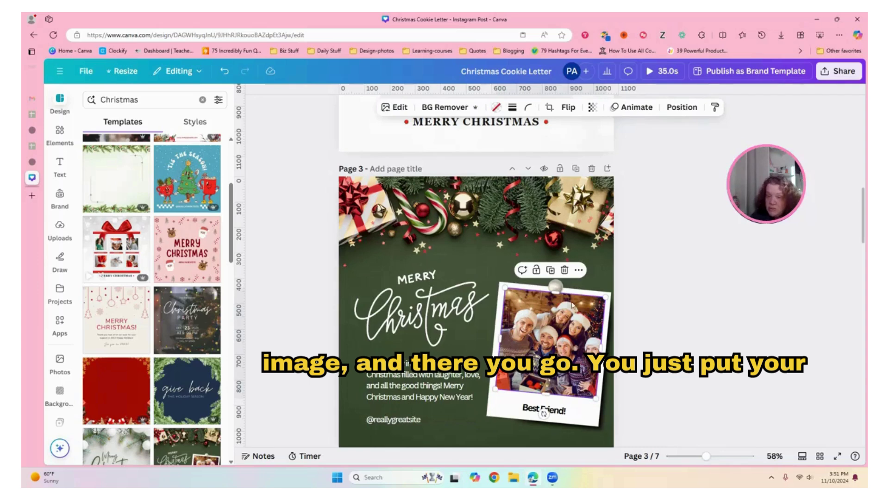
left_click(564, 271)
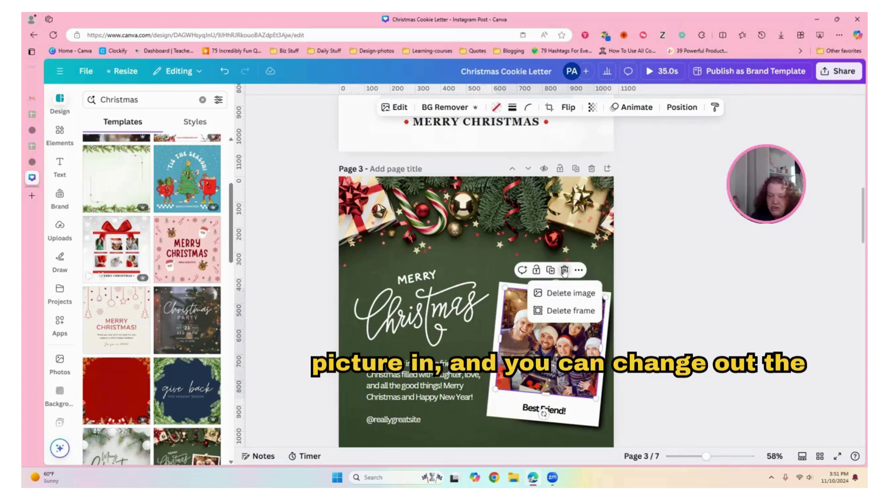
left_click(572, 299)
left_click(667, 347)
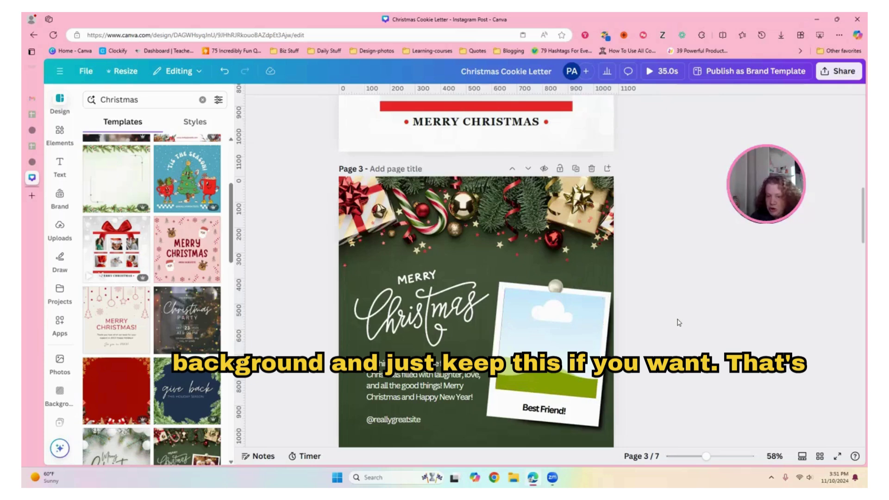
left_click(428, 250)
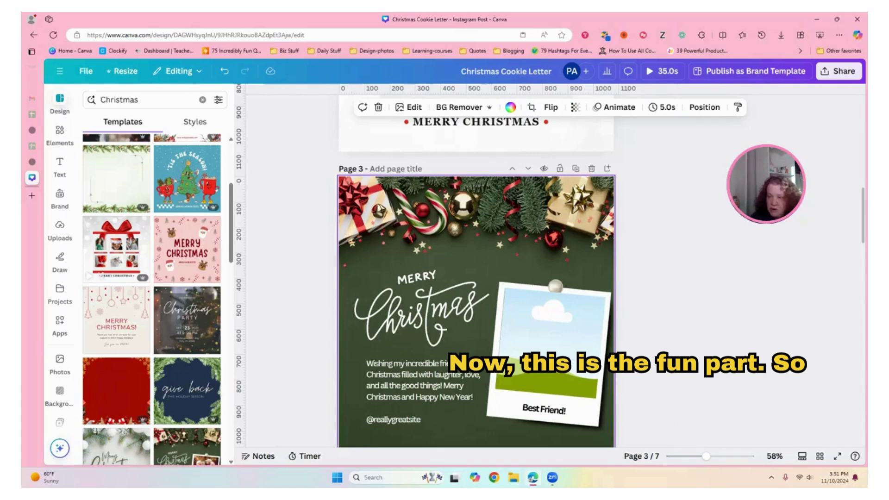
Select the red sweater-pattern letter M on page 4 and search the elements for "Christmas Letters".
left_click_drag(862, 207, 861, 256)
left_click(508, 300)
left_click(507, 300)
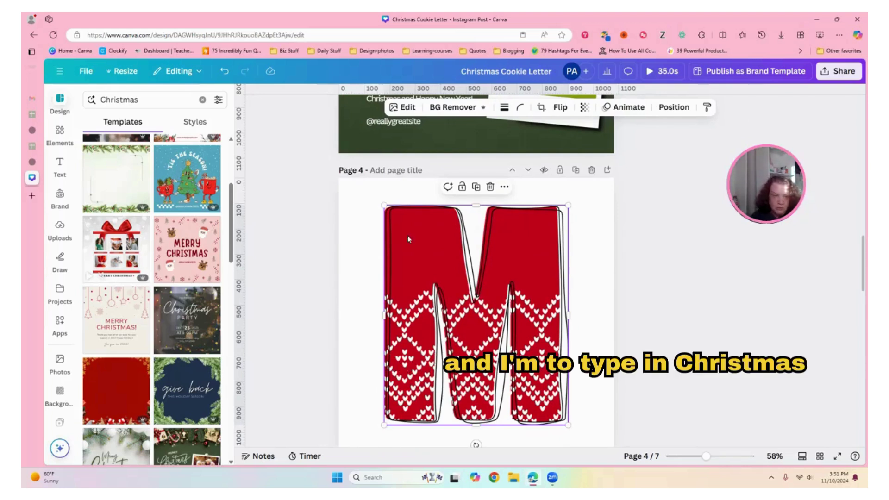
left_click(59, 132)
left_click(197, 99)
type("Chris")
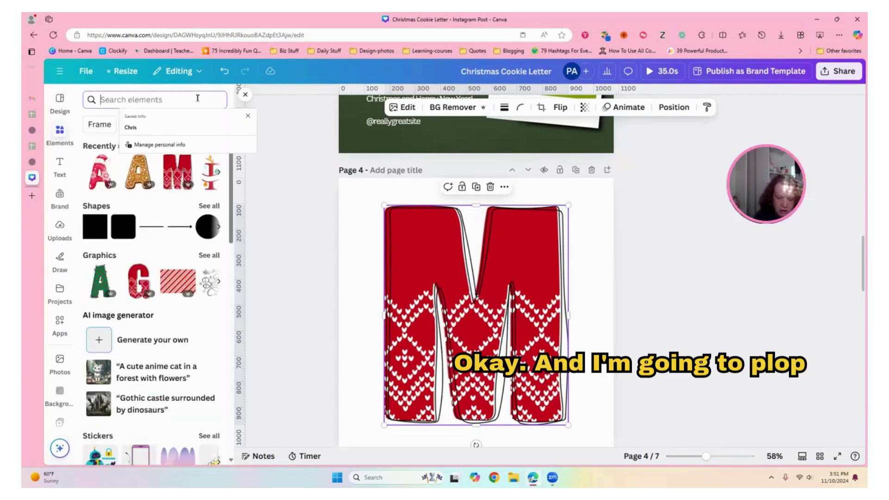
type("tmas")
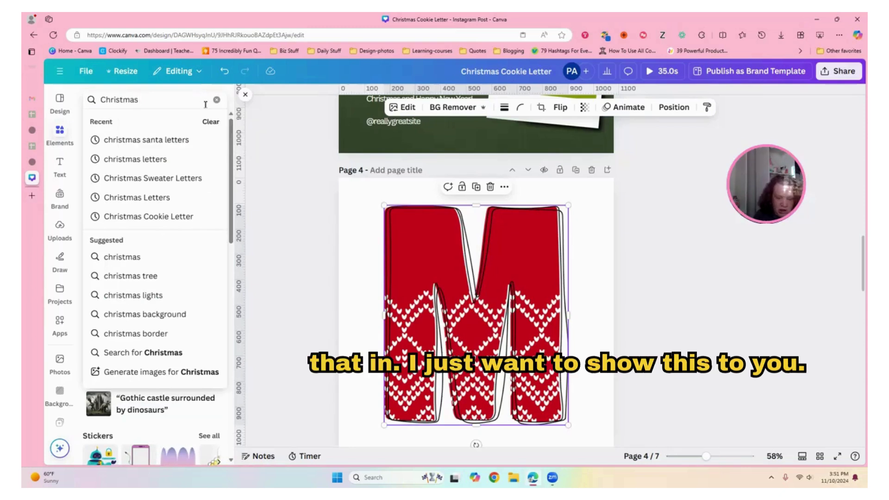
type(" Letters")
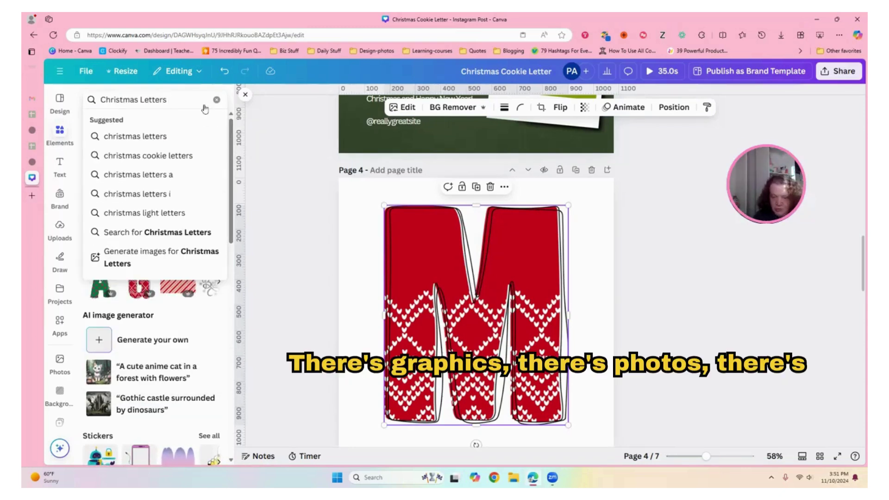
key("Return")
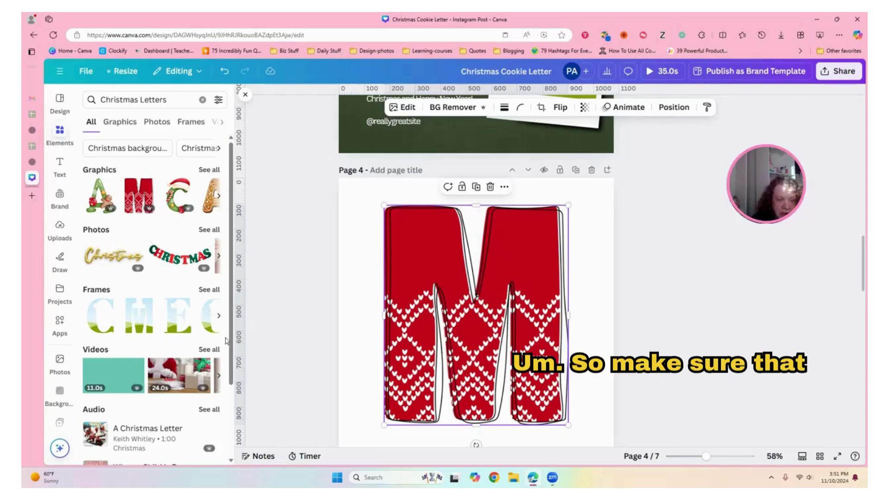
Look through the "Christmas Letters" results across all categories, from graphics down to mockups, and return to the first ones.
scroll(193, 355, "down", 2)
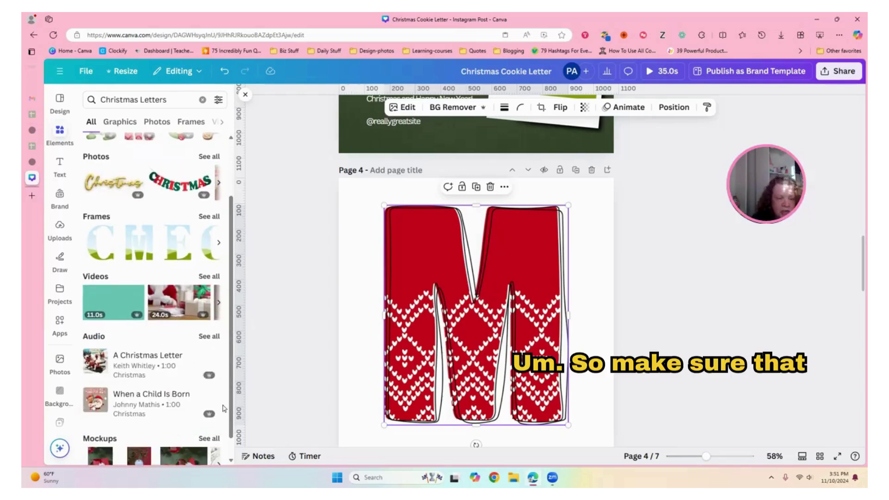
scroll(125, 423, "down", 1)
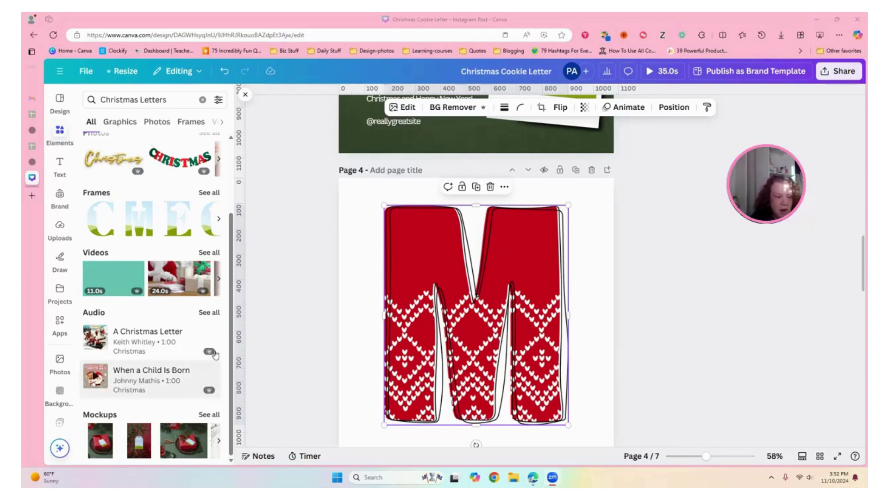
left_click_drag(230, 272, 230, 145)
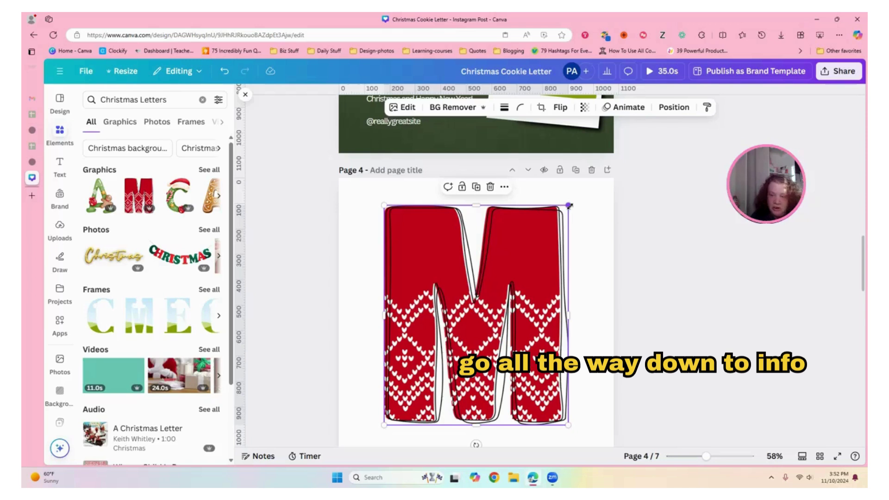
Shrink the red sweater-pattern letter M on page 4 slightly and display the full collection of matching letters it belongs to.
left_click_drag(531, 238, 536, 243)
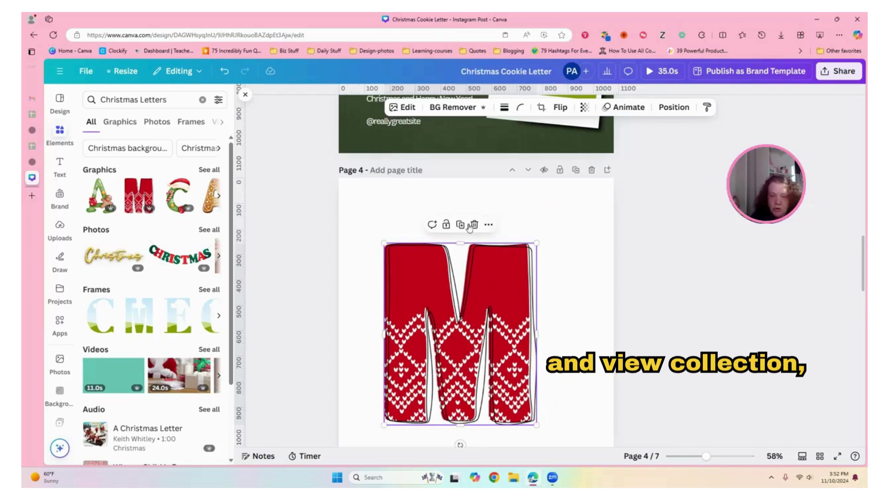
left_click(489, 225)
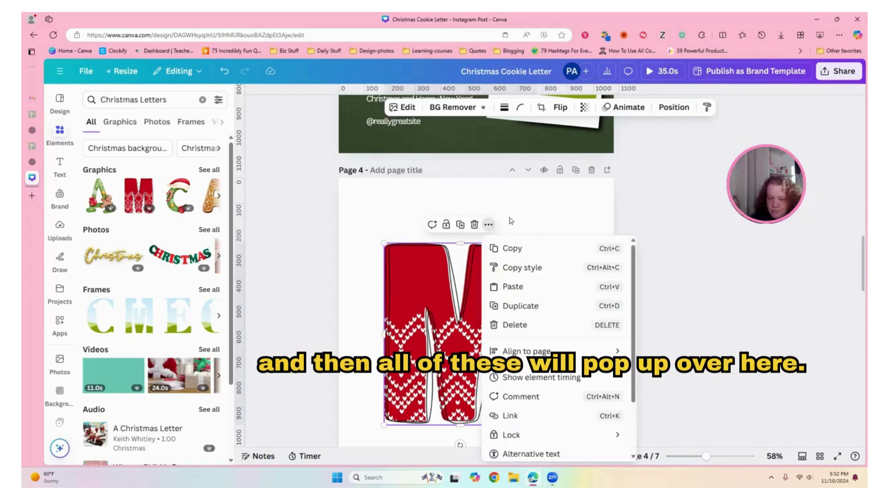
scroll(631, 316, "down", 3)
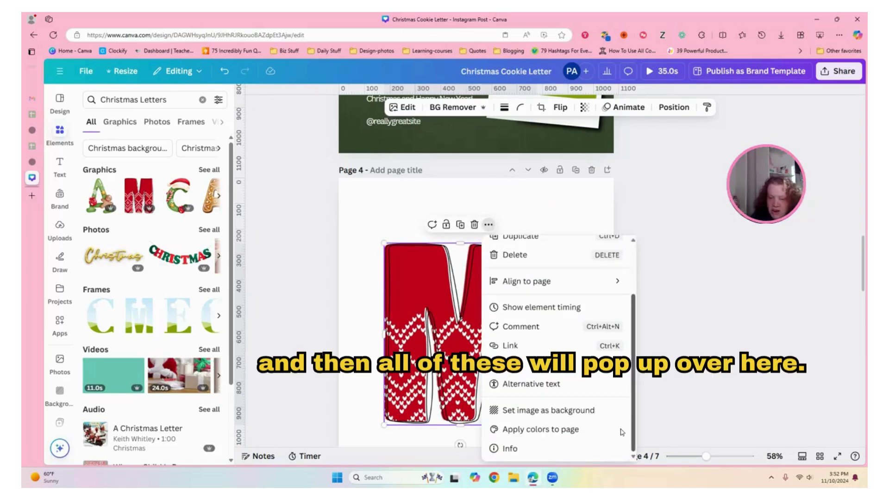
left_click(512, 451)
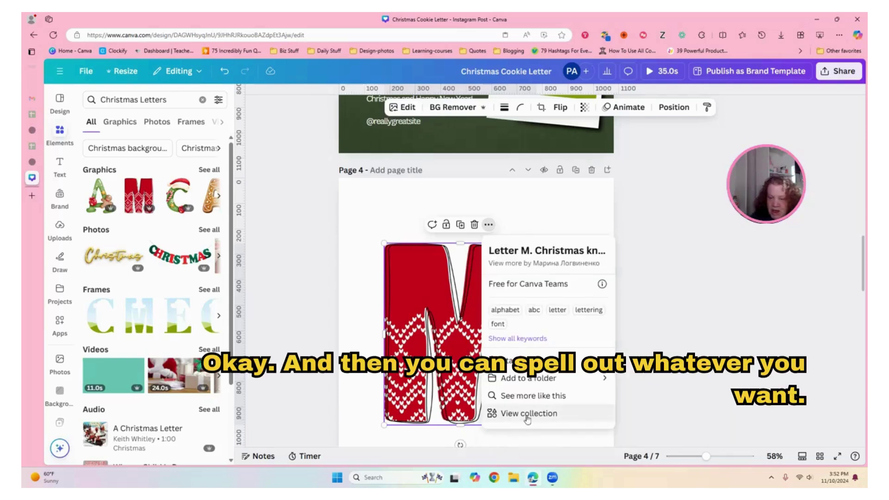
left_click(527, 413)
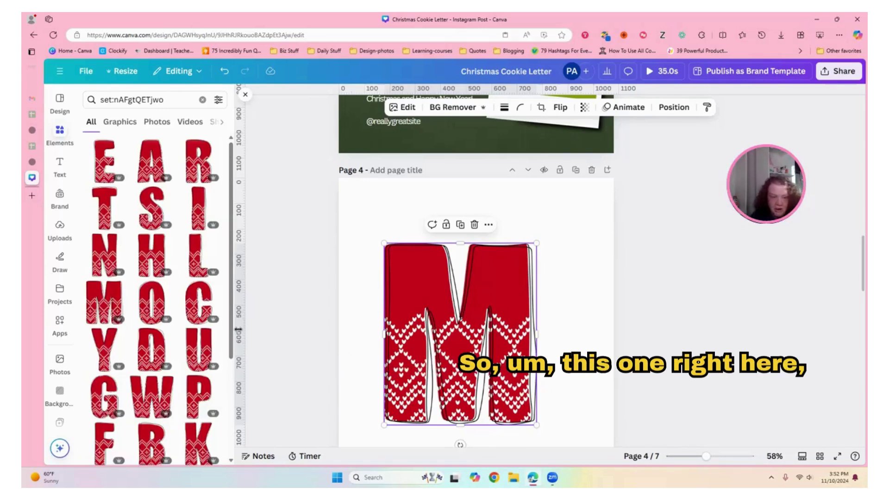
scroll(153, 324, "down", 2)
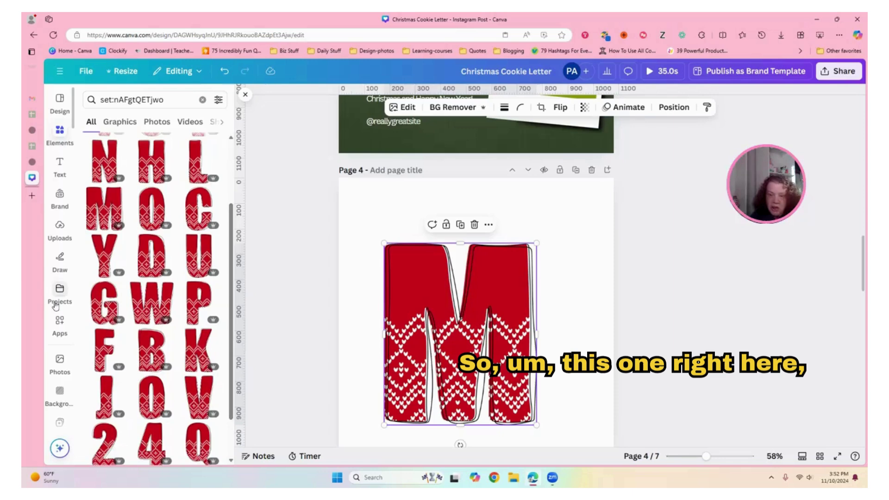
Copy the letter collection's code "set:nAFgtQETjwo" from the elements search.
left_click(640, 292)
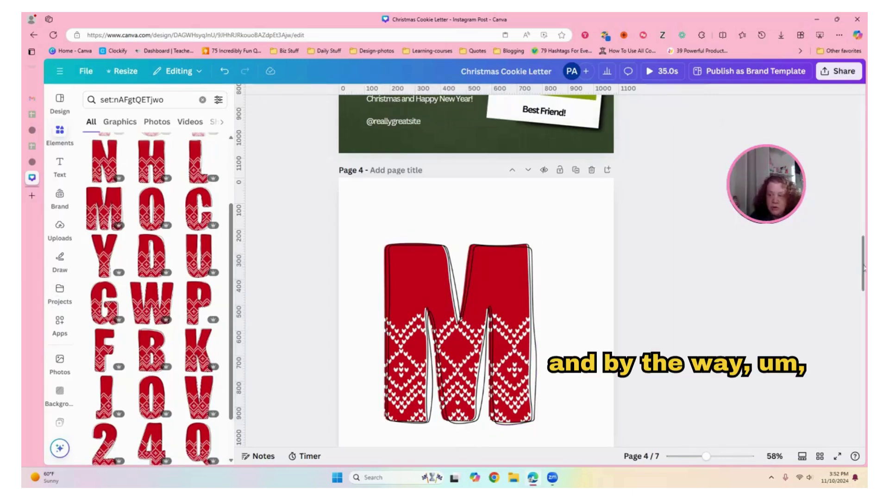
scroll(862, 303, "down", 5)
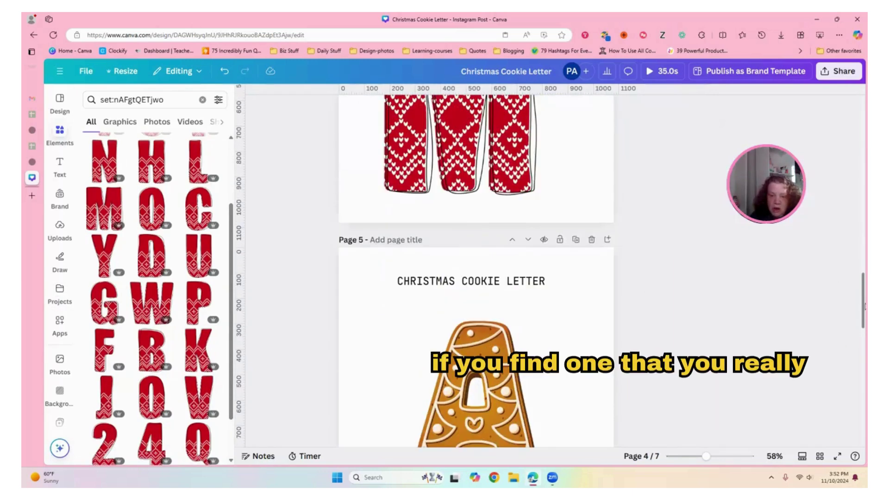
scroll(864, 315, "down", 2)
left_click(480, 332)
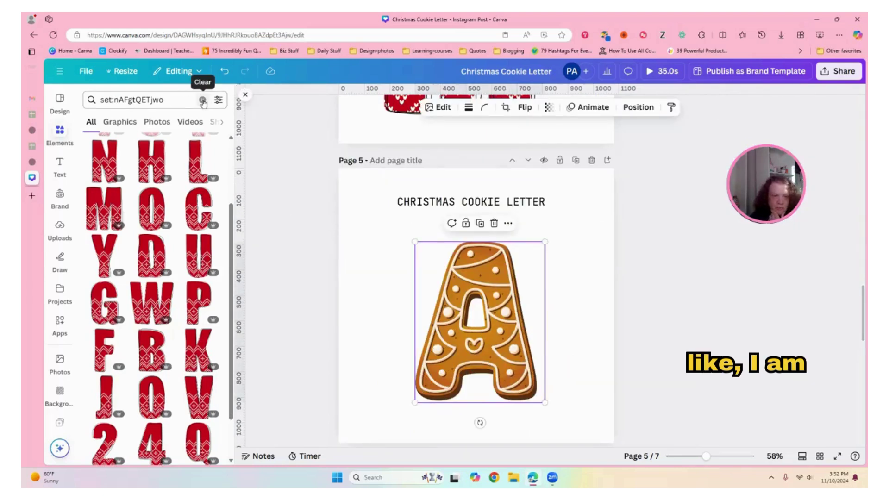
left_click(178, 100)
triple_click(123, 99)
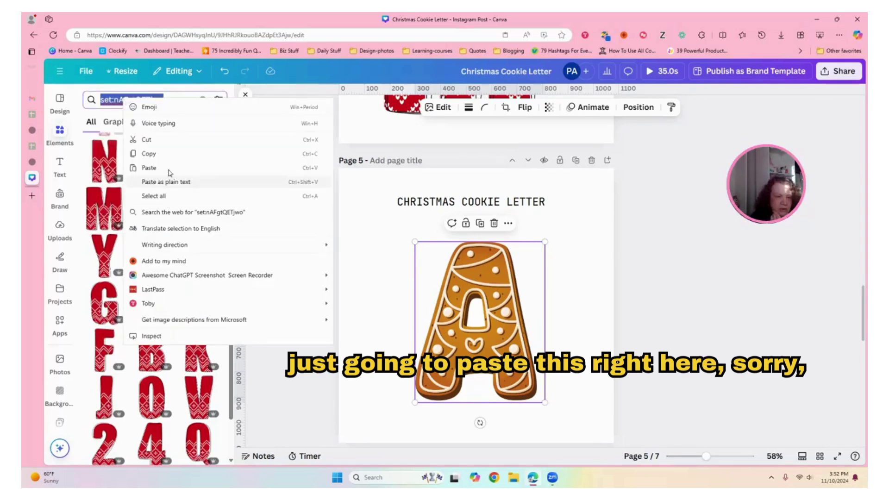
left_click(148, 156)
Paste the copied collection code onto page 4 as text and place it above the letter M.
scroll(476, 277, "up", 5)
scroll(538, 258, "up", 2)
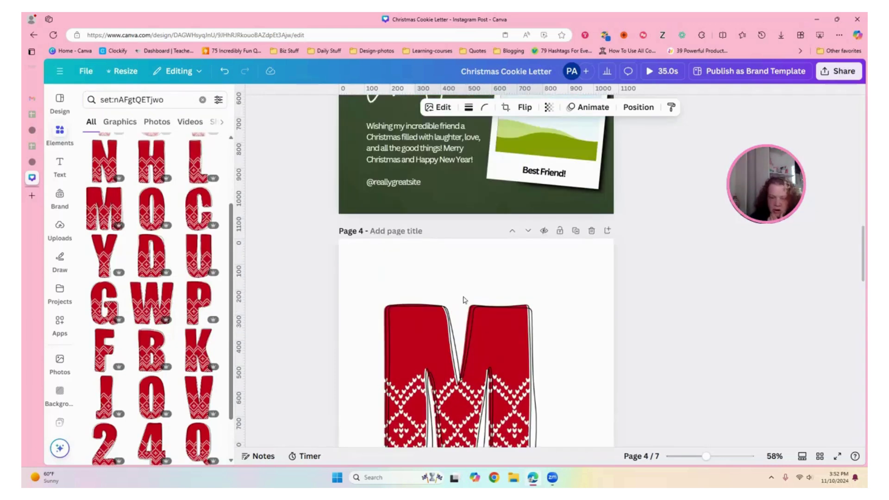
right_click(436, 265)
left_click(452, 314)
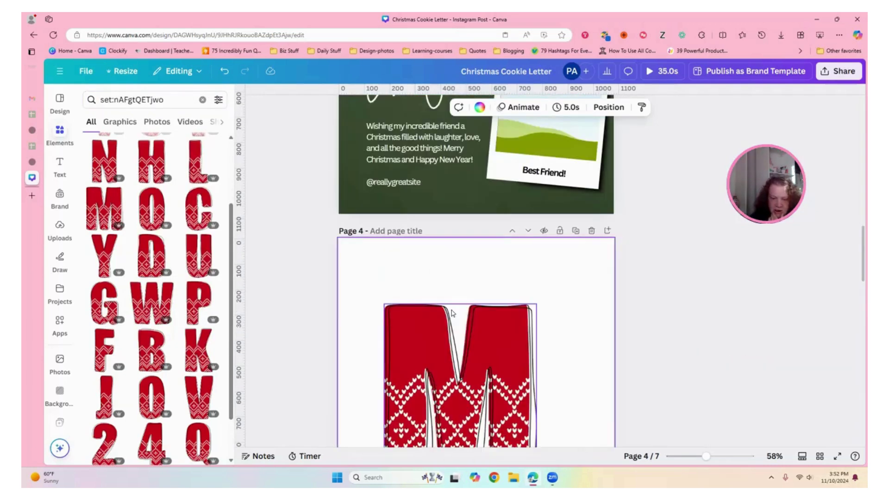
left_click(626, 327)
left_click_drag(483, 345, 406, 262)
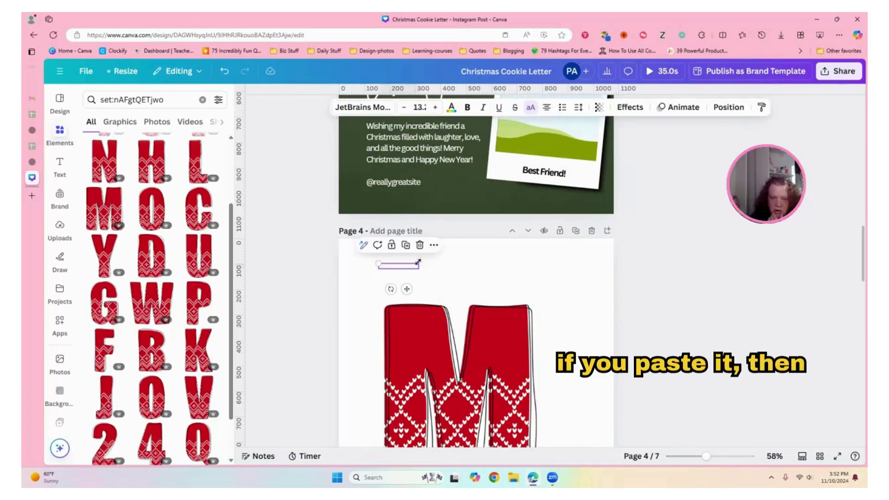
Make the collection code text bold and black, and enlarge it to a font size of about 37, centred above the letter M.
left_click(466, 108)
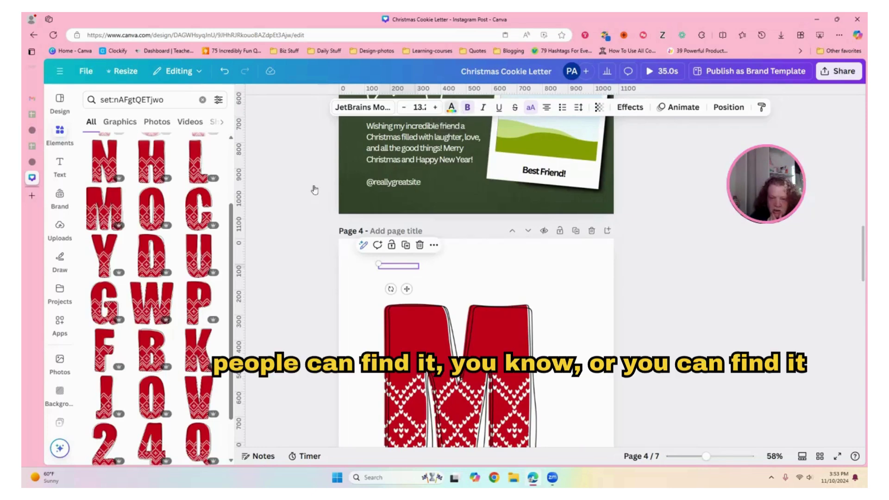
left_click(451, 107)
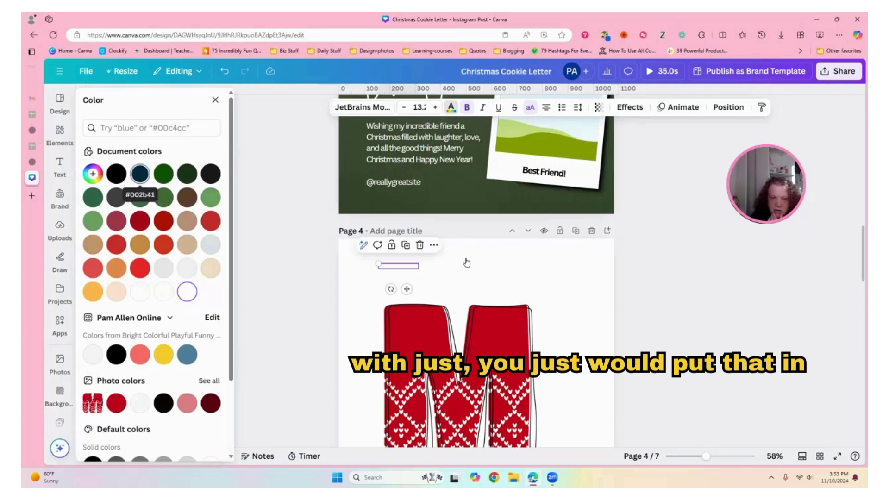
left_click_drag(378, 264, 504, 272)
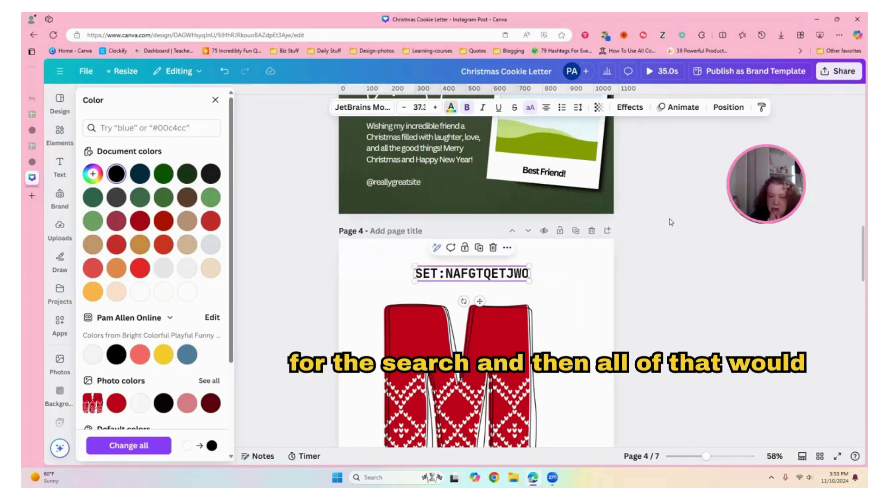
key("Escape")
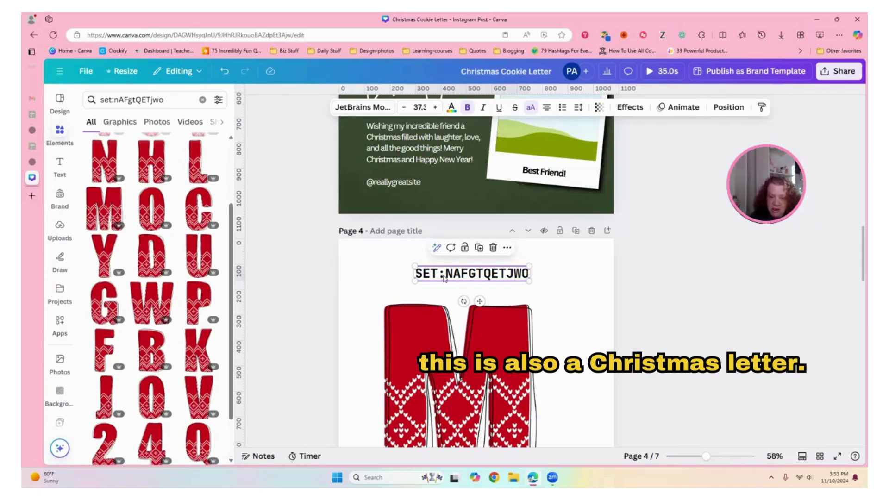
Move the gingerbread letter A on page 5 up to just beneath the "CHRISTMAS COOKIE LETTER" title.
left_click(688, 295)
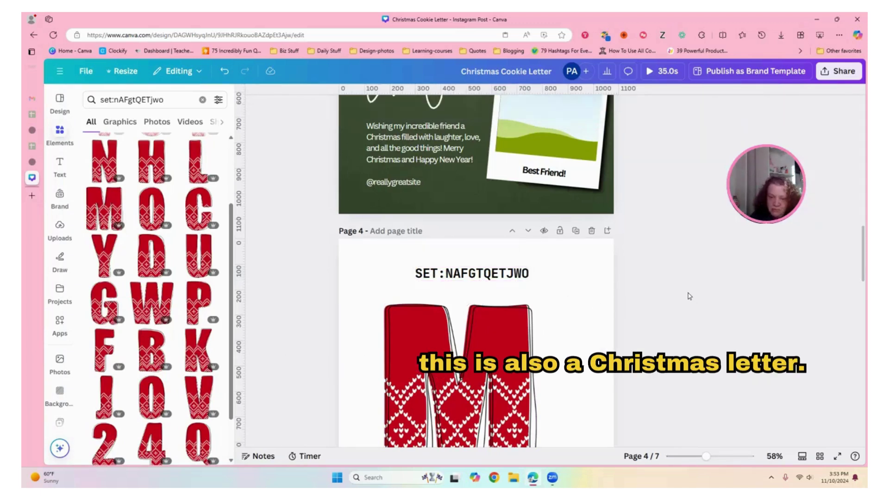
scroll(865, 233, "down", 9)
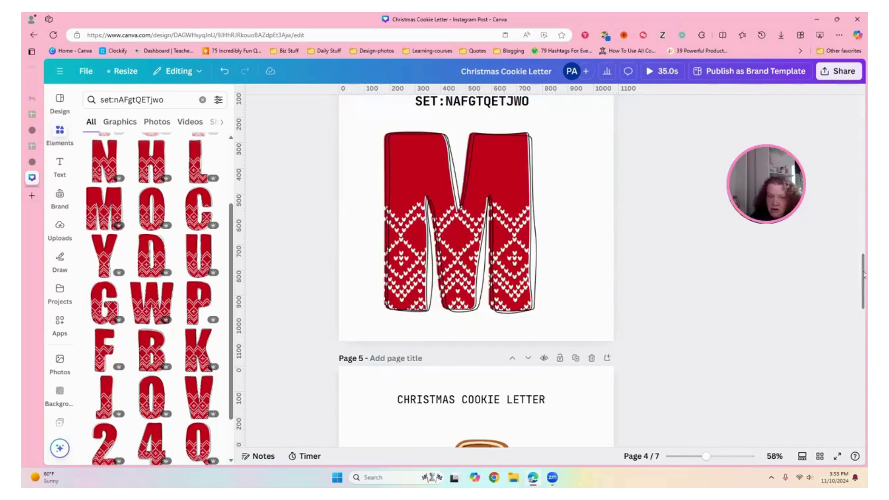
left_click(464, 281)
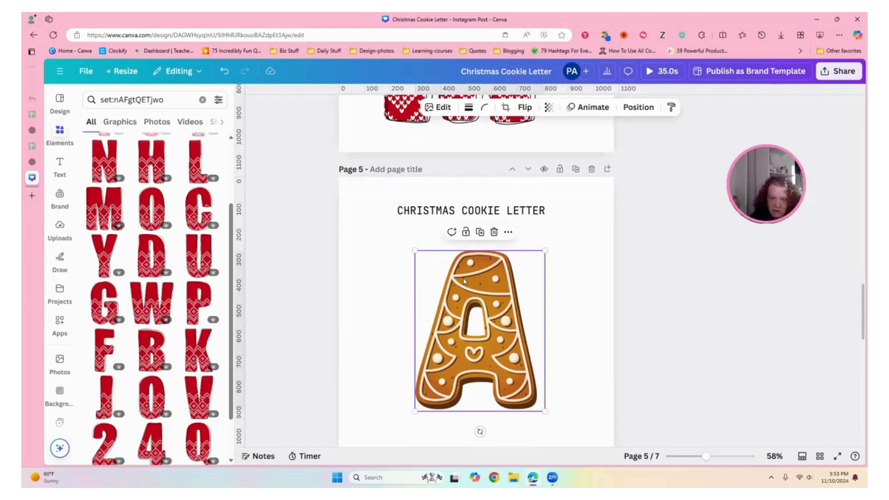
left_click_drag(464, 281, 470, 251)
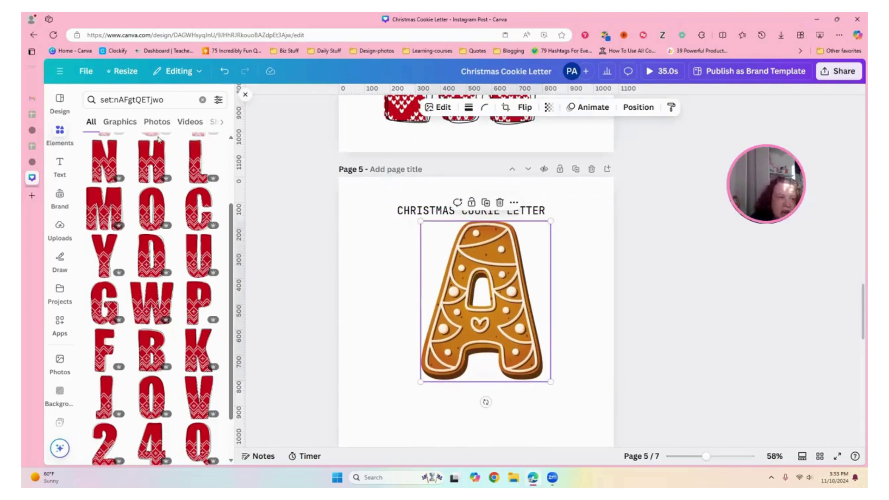
Repeat the recent "Christmas Letters" elements search and show all of its graphics.
left_click(203, 101)
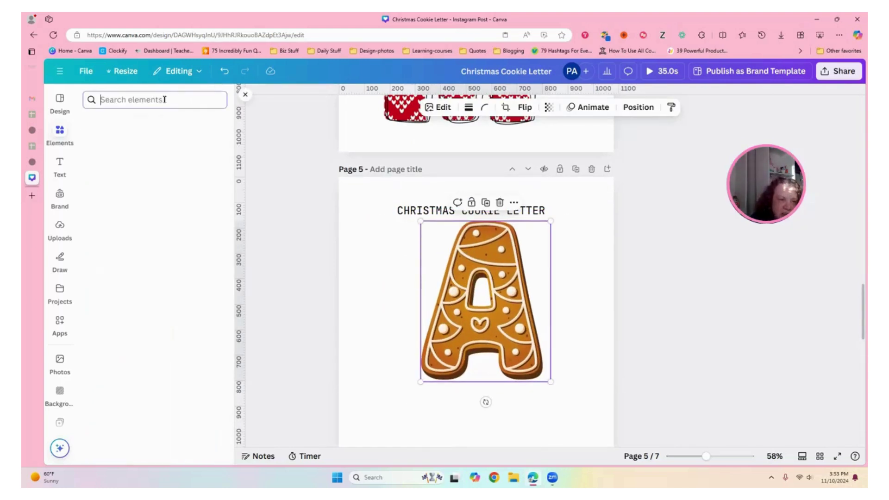
left_click(152, 99)
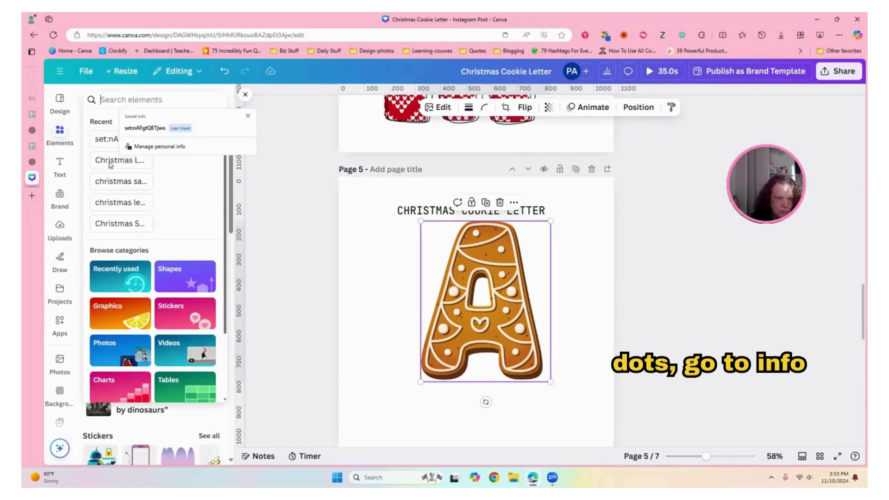
left_click(111, 162)
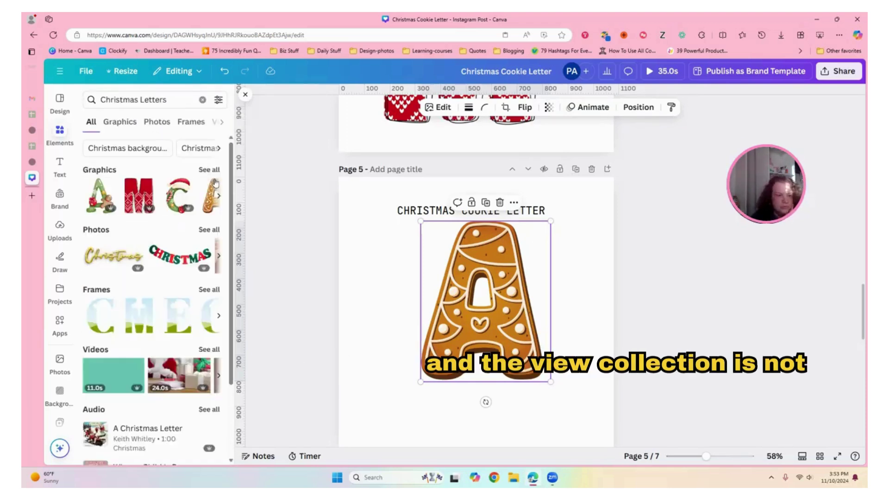
left_click(210, 170)
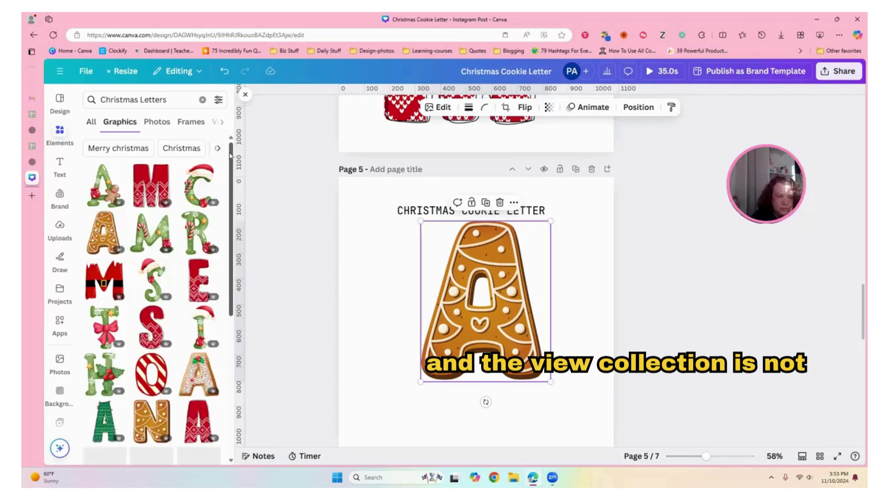
Look up more graphics similar to the gingerbread letter A on page 5 and leave the recommendations.
left_click(513, 203)
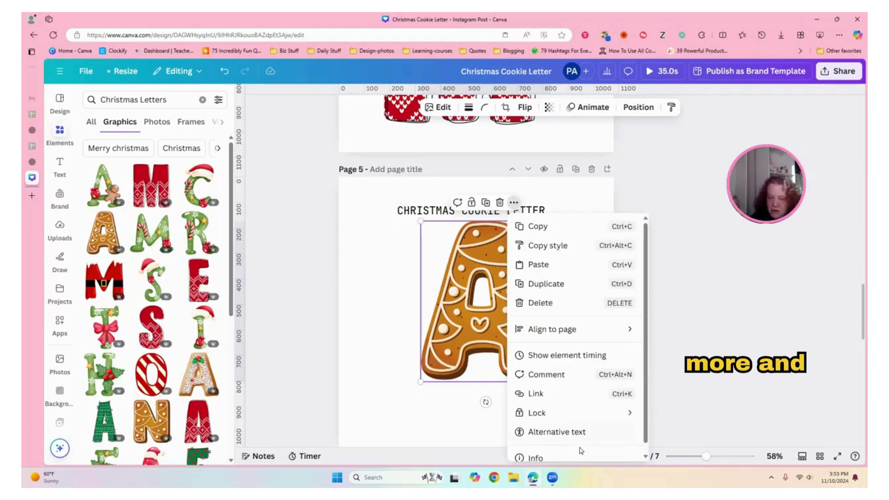
left_click(530, 457)
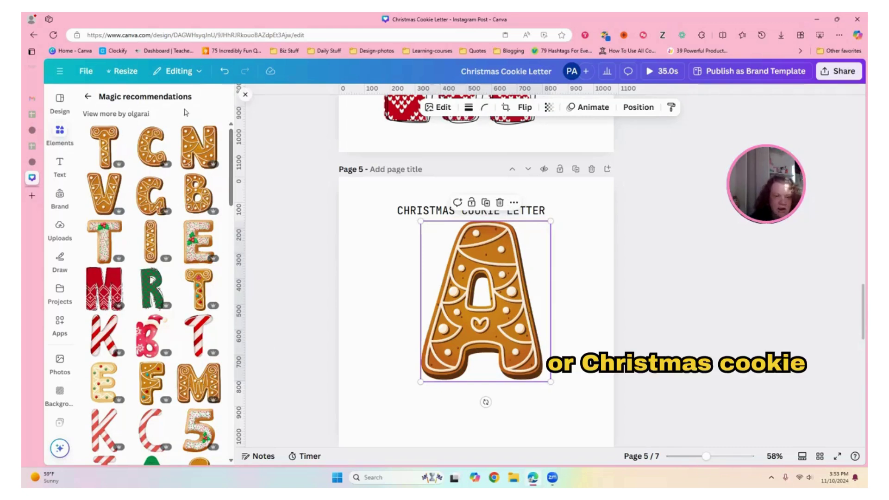
key("Escape")
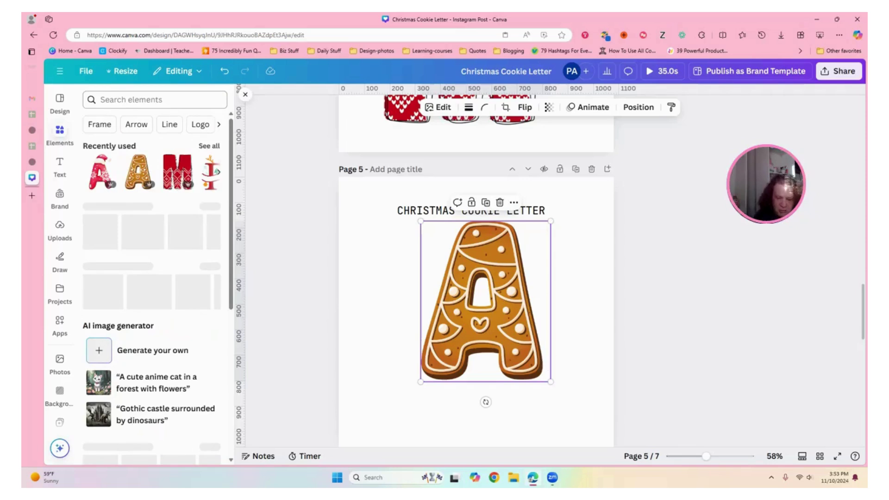
Search the elements for "Christmas Cookie Letter".
left_click(172, 100)
type("Chrs")
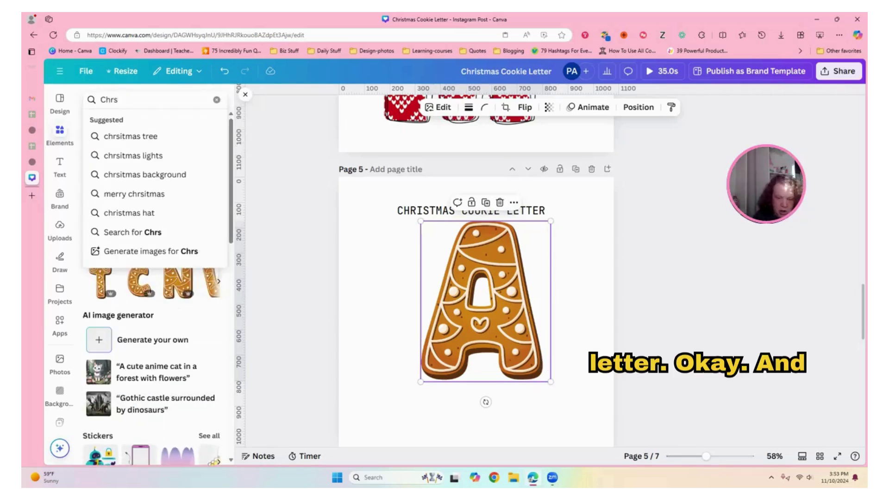
key("BackSpace")
type("ista")
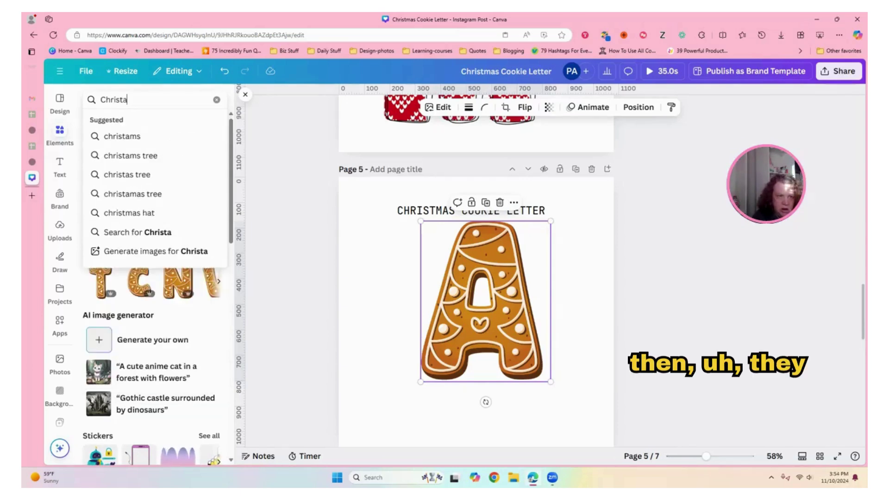
key("BackSpace")
type("mas")
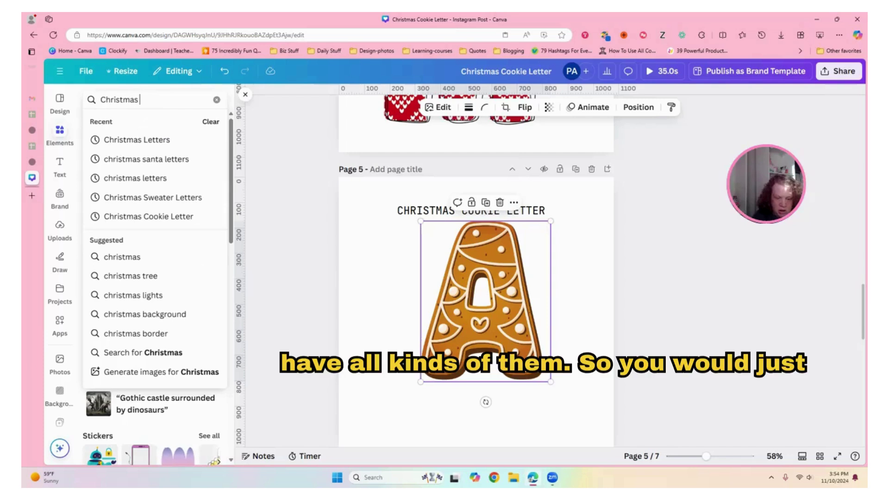
type(" Letter")
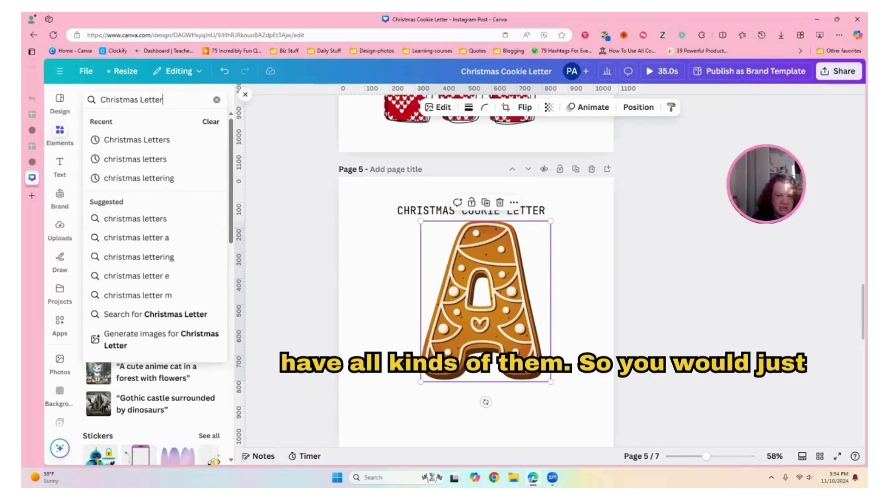
key("BackSpace")
key("BackSpace")
key("BackSpace")
key("BackSpace")
key("BackSpace")
key("BackSpace")
type("C")
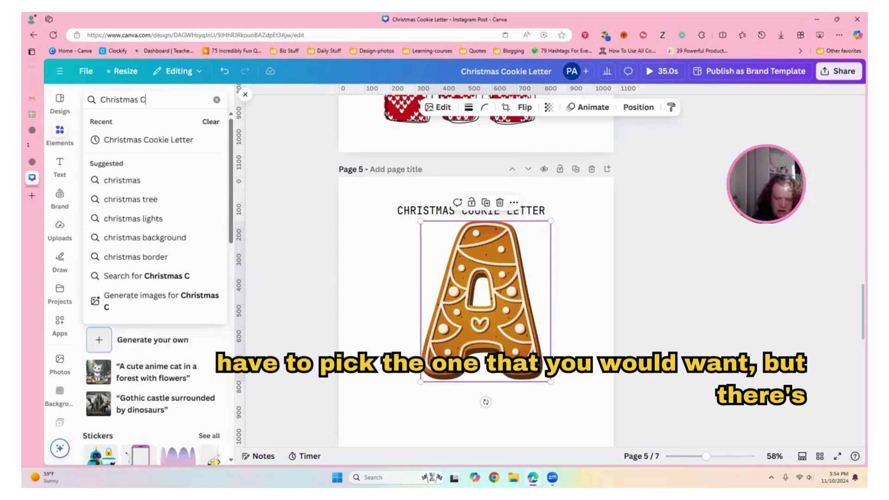
type("ookie")
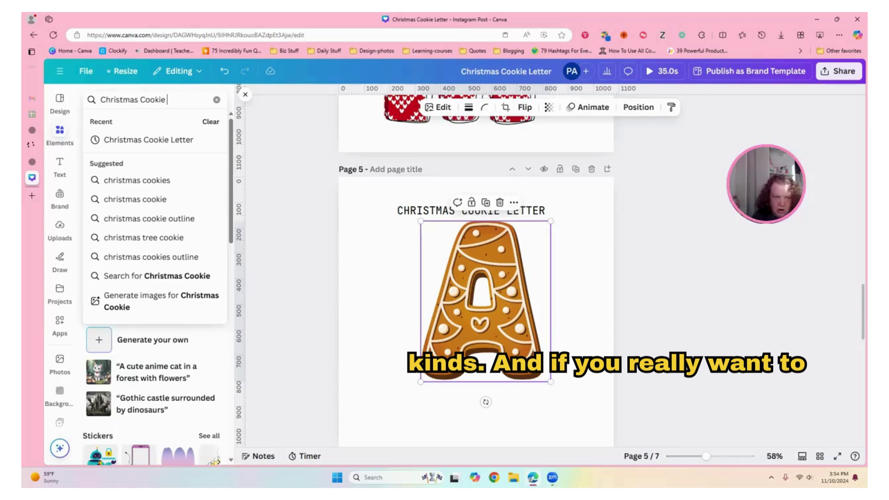
type(" Letter")
key("Return")
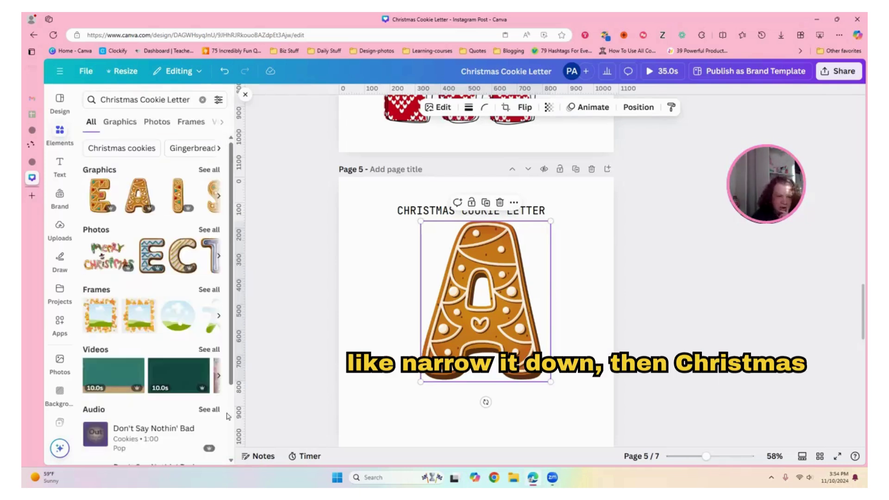
Show all graphics for the "Christmas Cookie Letter" search and look through them.
left_click(212, 171)
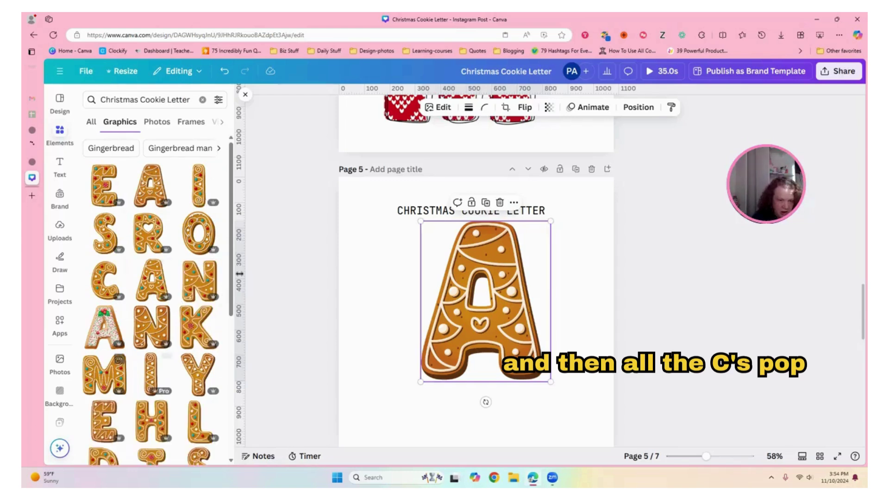
scroll(235, 342, "down", 5)
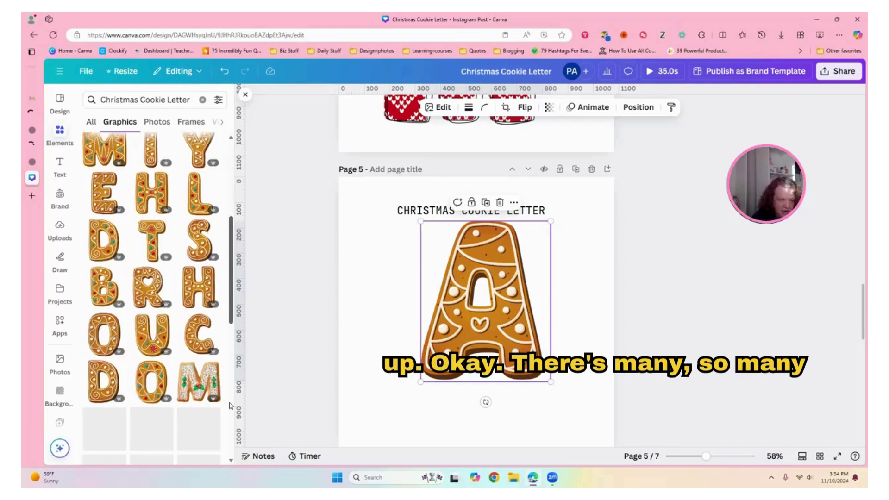
scroll(215, 120, "up", 5)
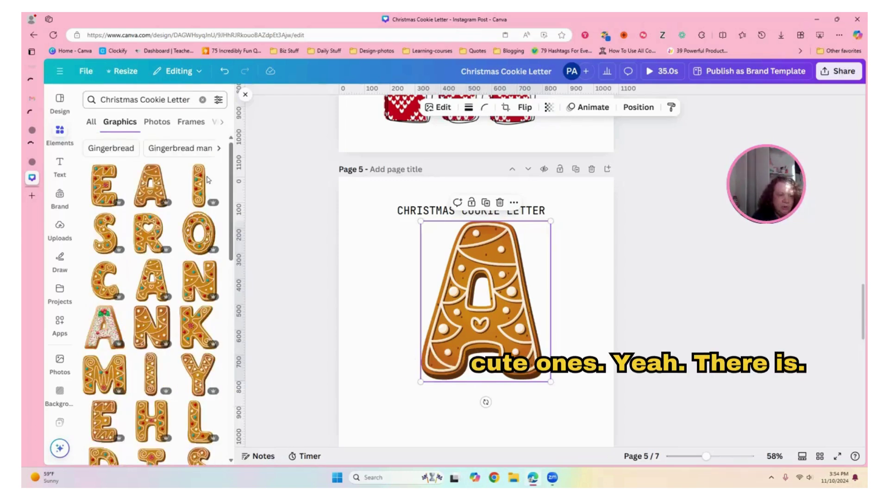
Narrow the graphics search to "Christmas Cookie Letter C" and look through the cookie letter designs.
left_click(190, 99)
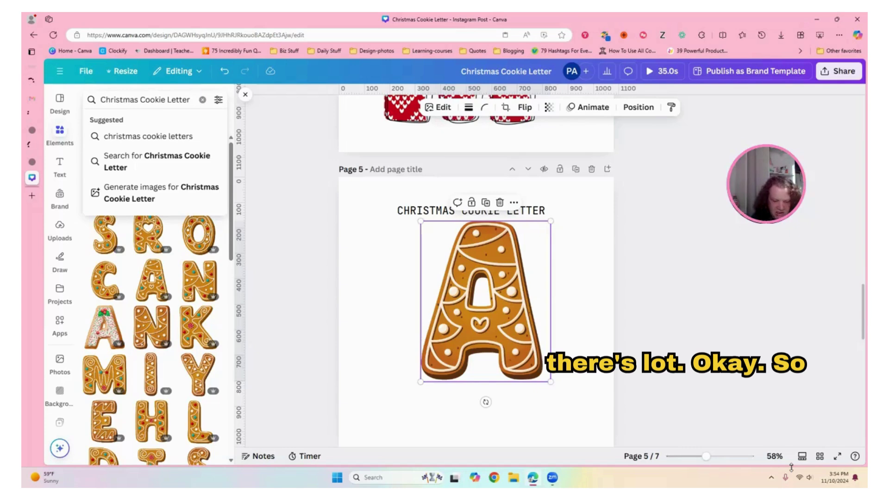
key("Return")
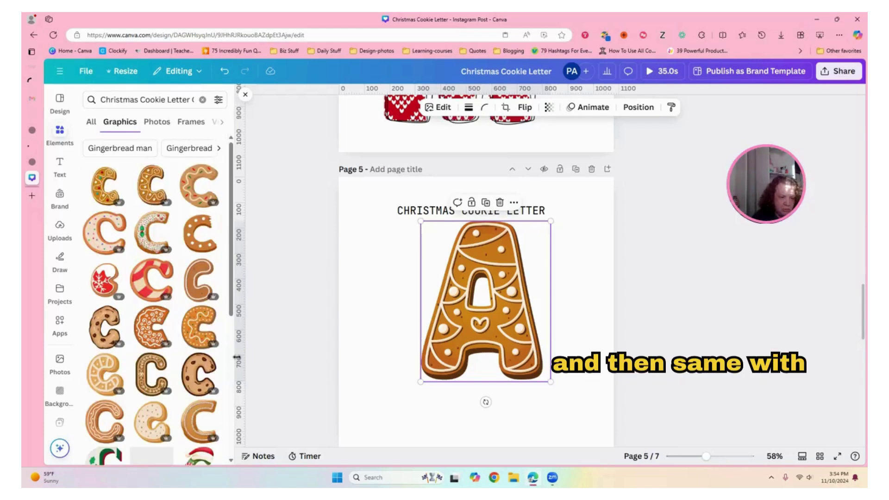
scroll(231, 324, "down", 3)
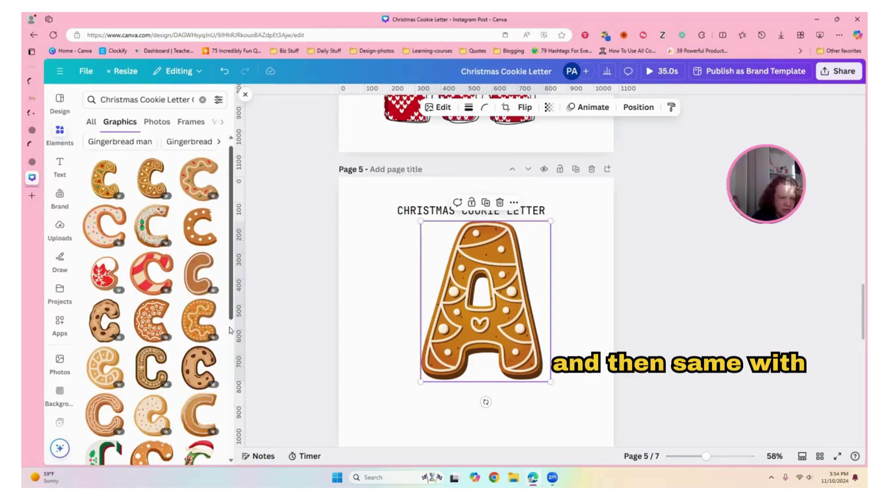
scroll(221, 367, "down", 3)
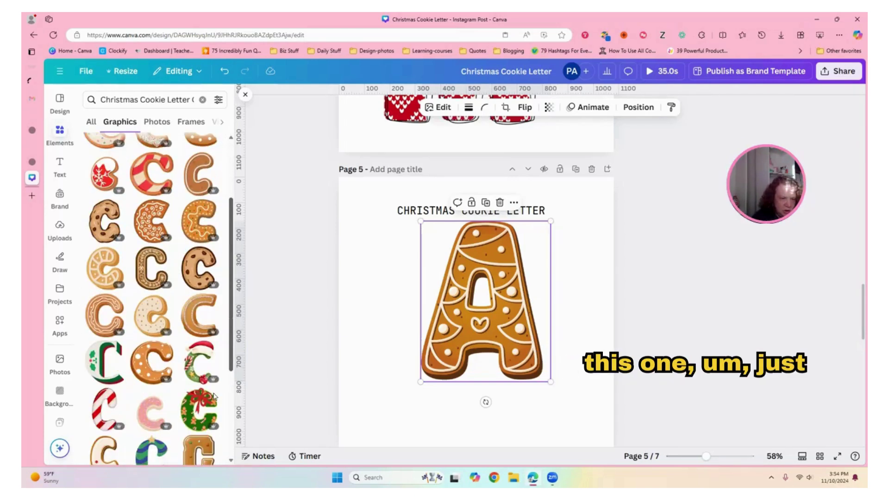
scroll(214, 439, "down", 3)
scroll(212, 444, "down", 2)
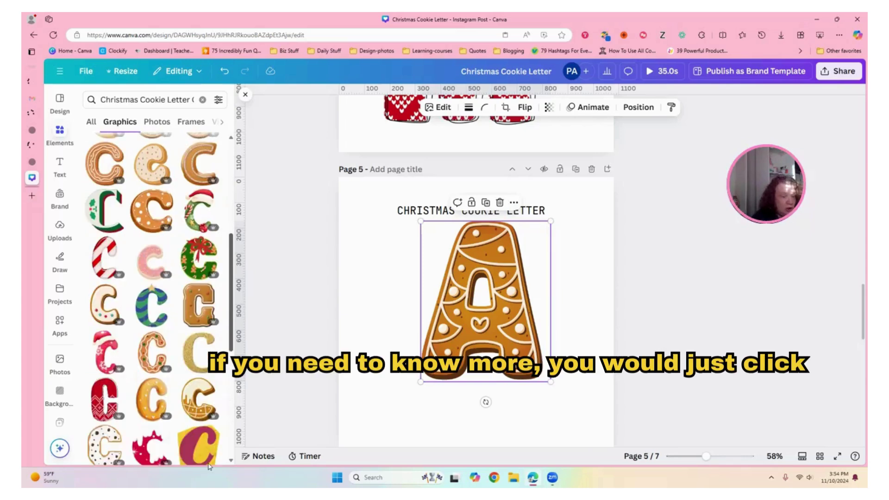
scroll(209, 463, "down", 3)
scroll(152, 296, "down", 2)
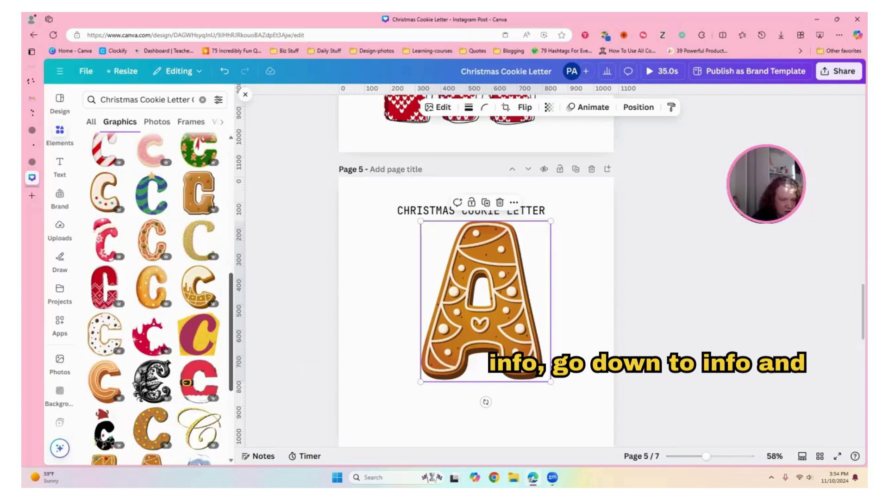
scroll(152, 296, "down", 1)
scroll(205, 356, "up", 10)
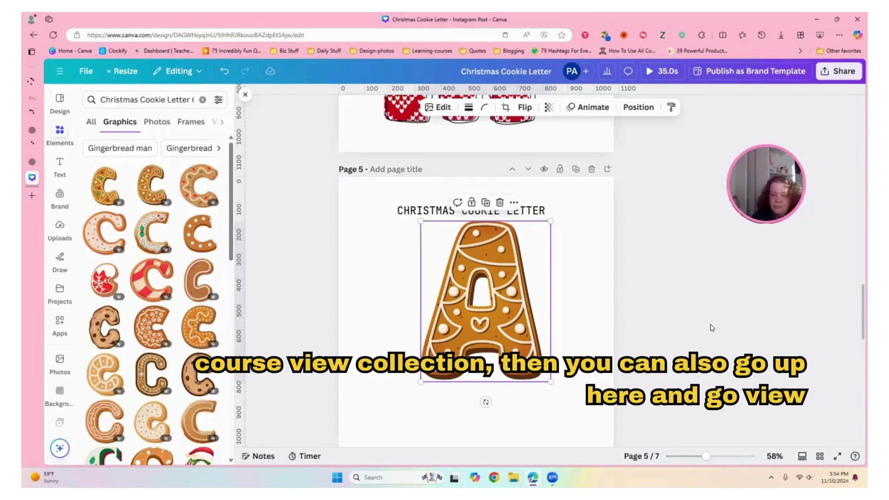
View more elements by the creator of the red Santa-hat letter A on page 6.
left_click(757, 309)
scroll(865, 358, "down", 5)
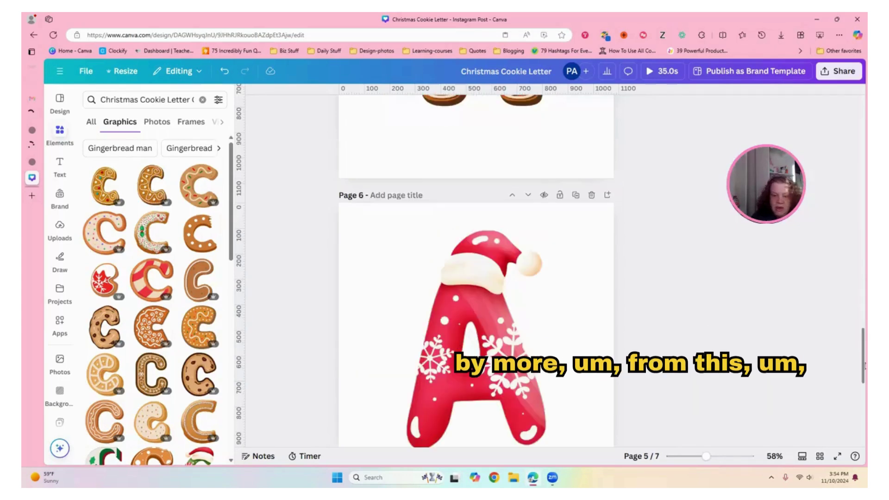
scroll(864, 367, "down", 2)
scroll(476, 278, "down", 1)
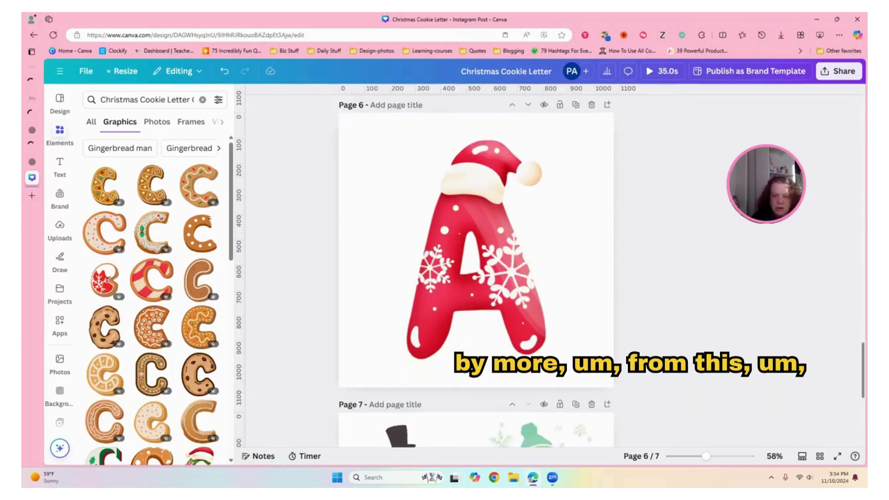
scroll(451, 344, "up", 2)
left_click(451, 345)
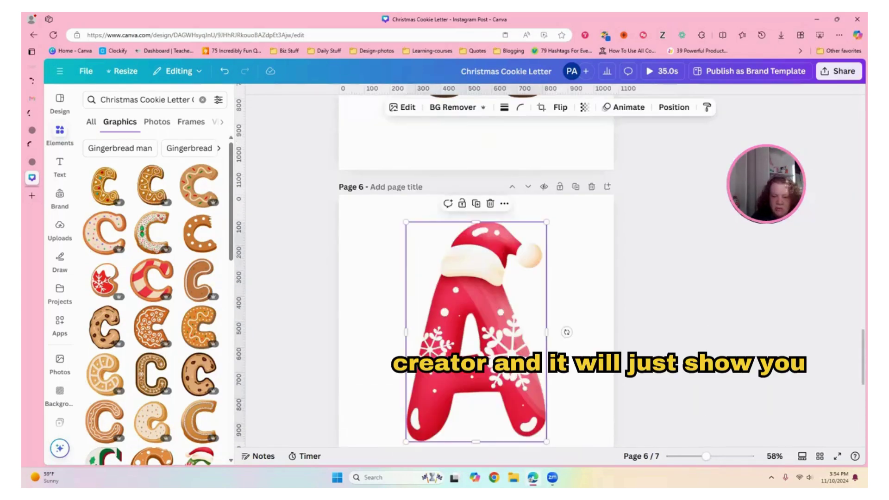
left_click(504, 205)
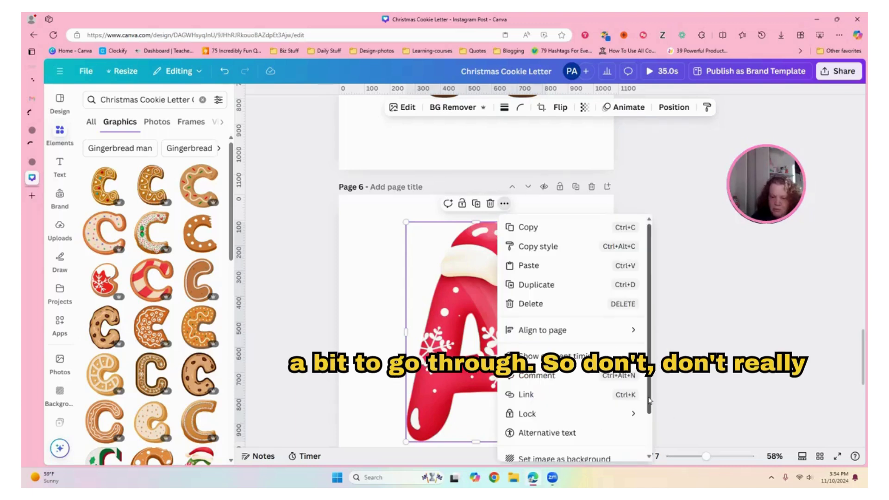
scroll(547, 455, "down", 2)
left_click(547, 455)
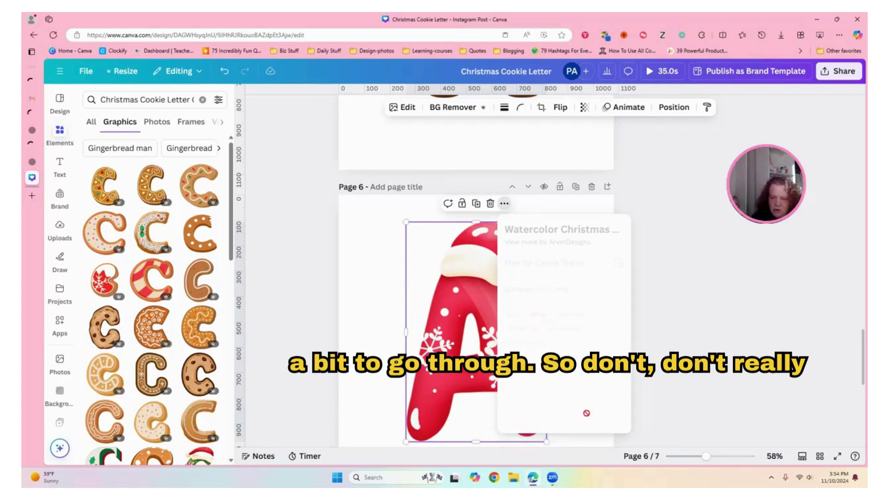
left_click(543, 243)
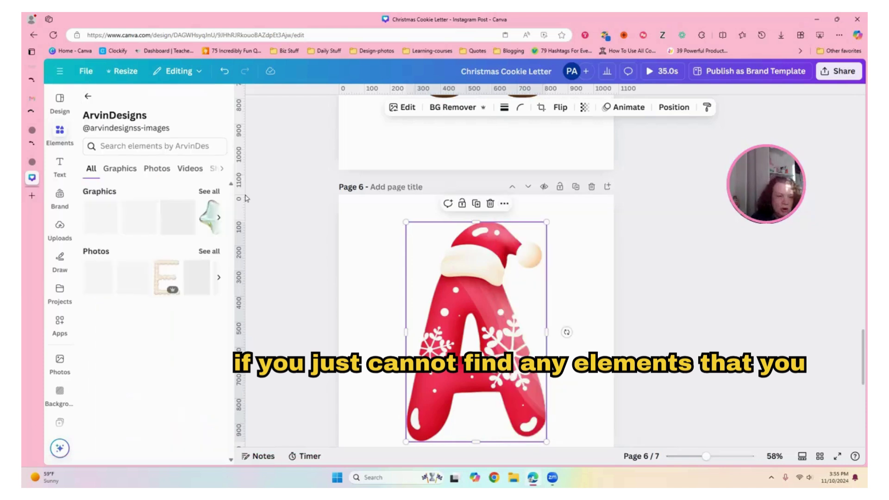
Show all graphics by ArvinDesigns and browse them for matching Christmas letters.
left_click(206, 191)
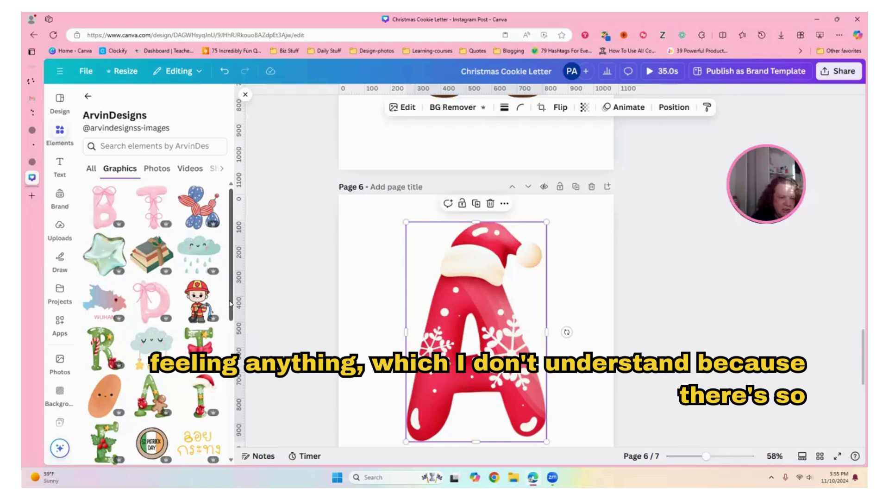
scroll(230, 350, "down", 5)
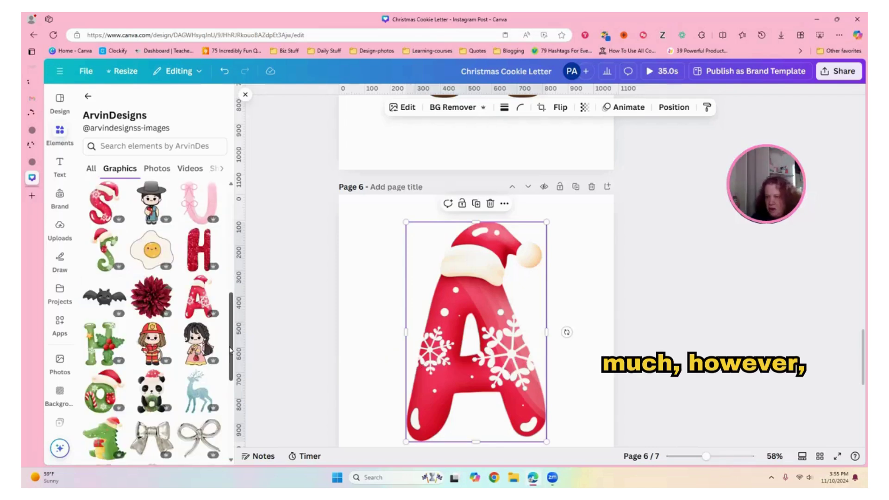
scroll(236, 318, "up", 2)
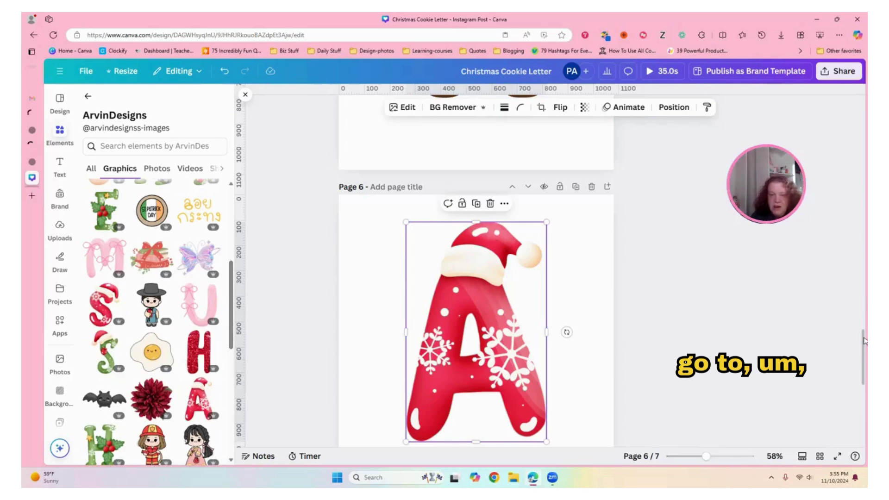
Go to the snowmen on page 7, leave the creator's graphics, clear the elements search and open the AI image generator.
left_click_drag(863, 341, 865, 359)
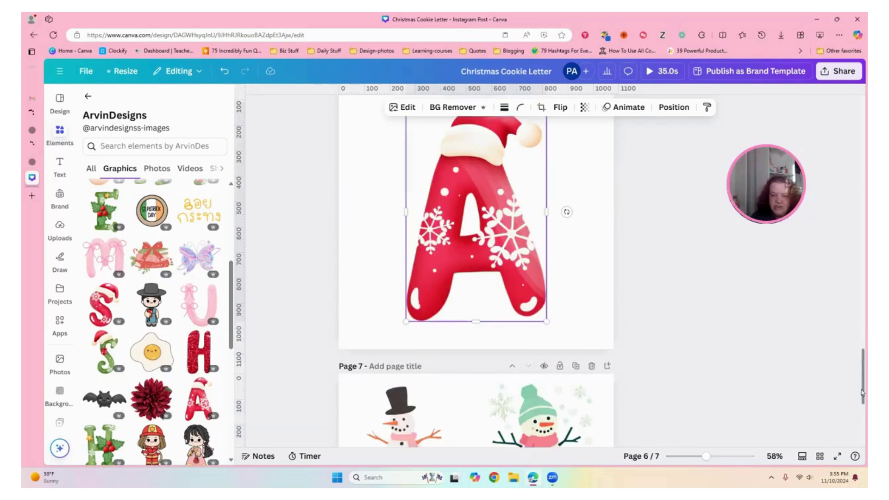
left_click_drag(863, 393, 863, 420)
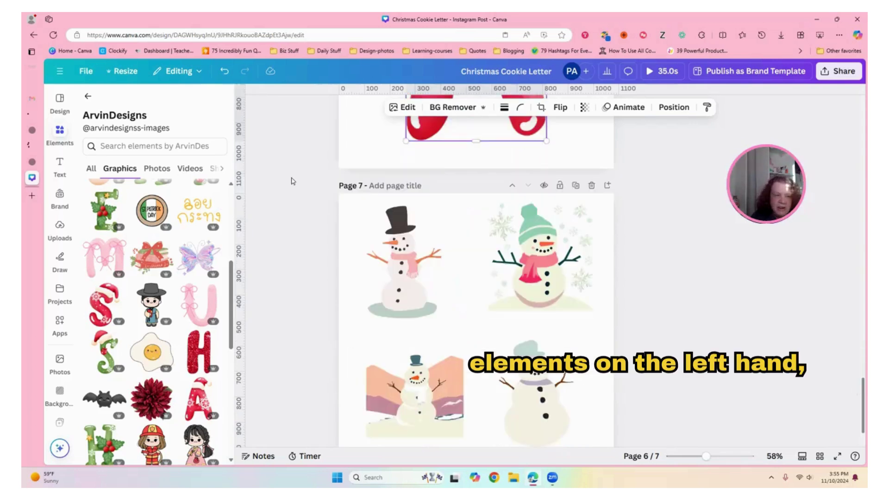
left_click(88, 94)
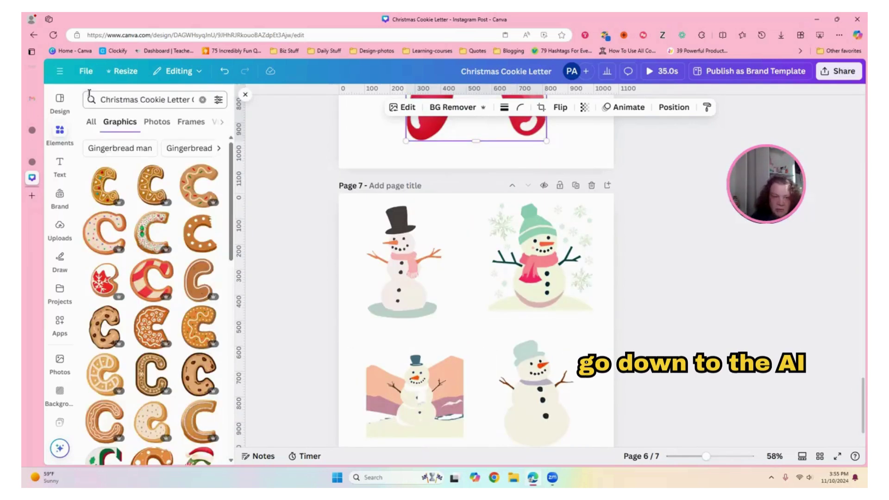
left_click(245, 95)
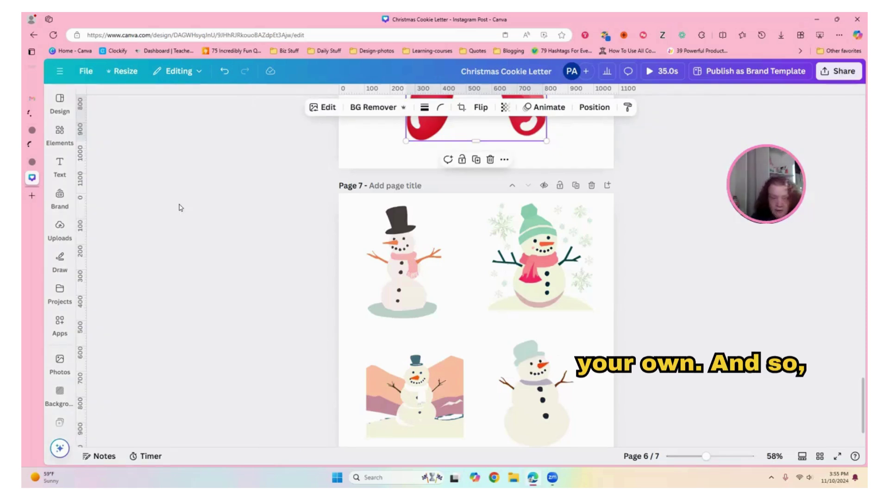
left_click(59, 134)
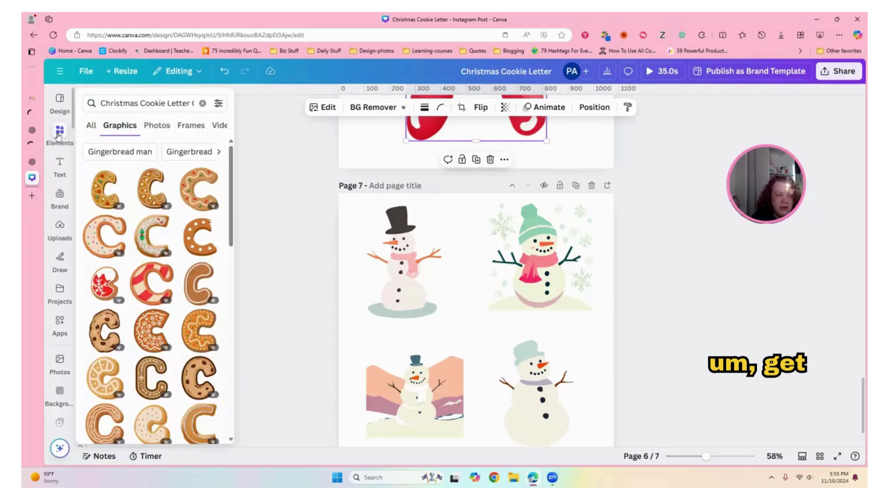
left_click(202, 100)
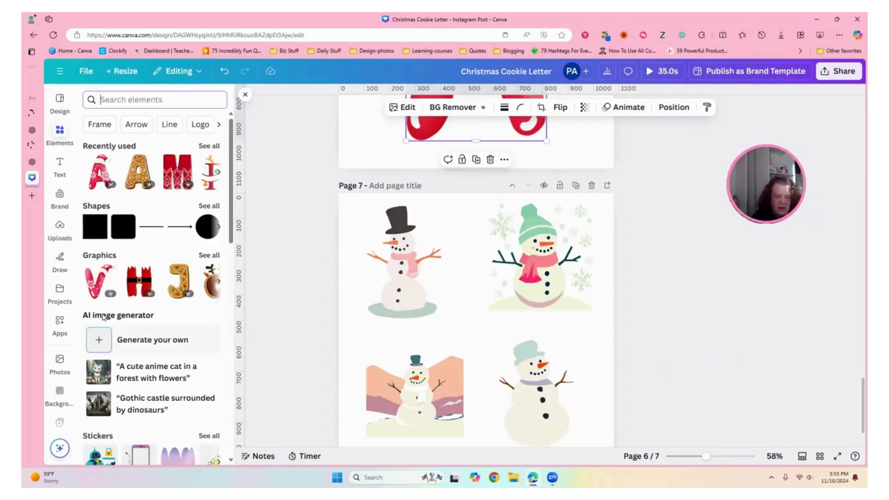
left_click(134, 341)
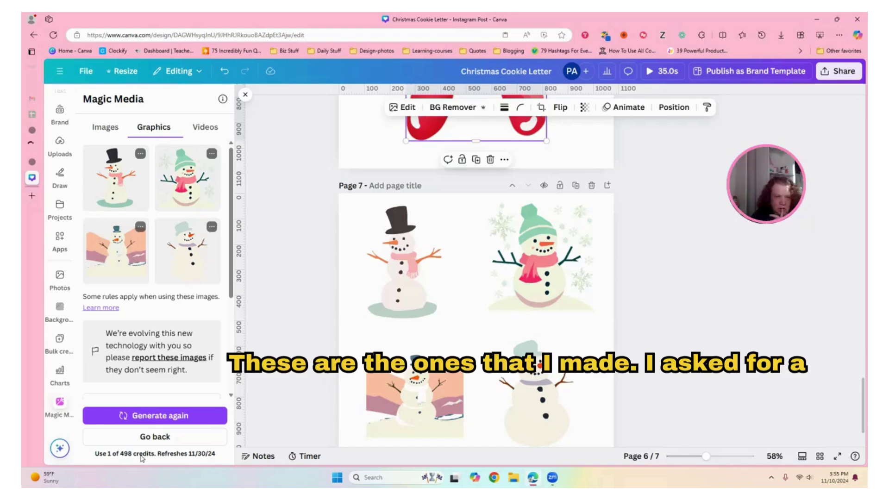
View the Magic Media details, then leave the generated snowmen for the empty graphics description form.
left_click(223, 99)
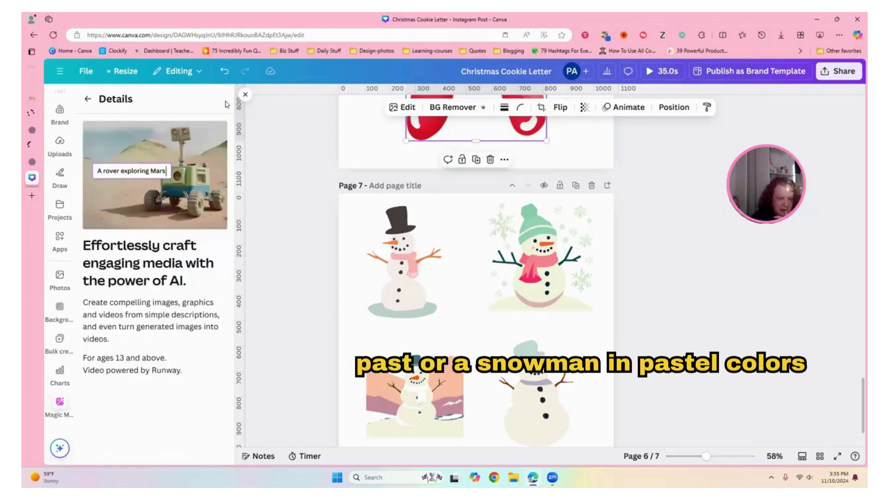
left_click(92, 100)
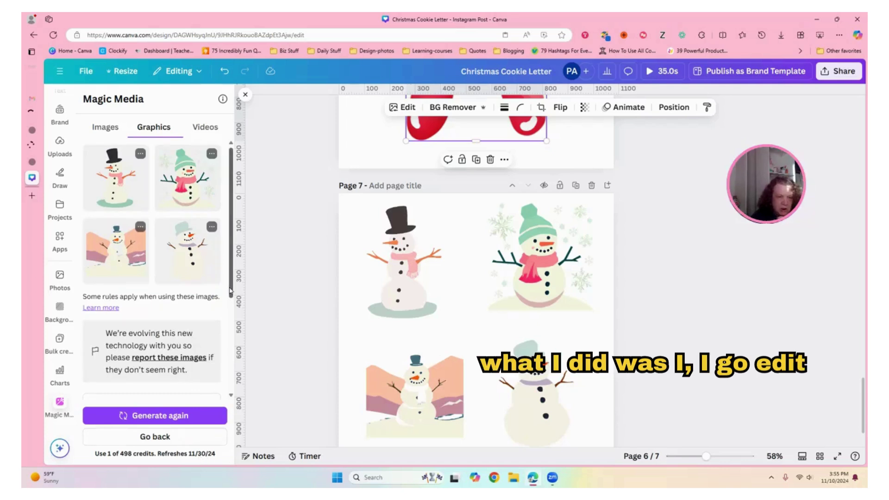
left_click(159, 436)
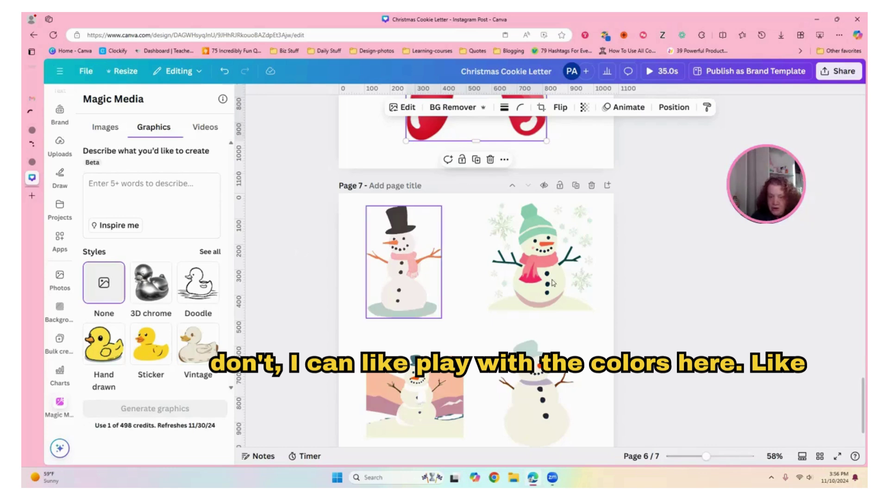
Apply the warm Sangri filter to the snowman picture with the mountain background on page 7.
left_click(410, 407)
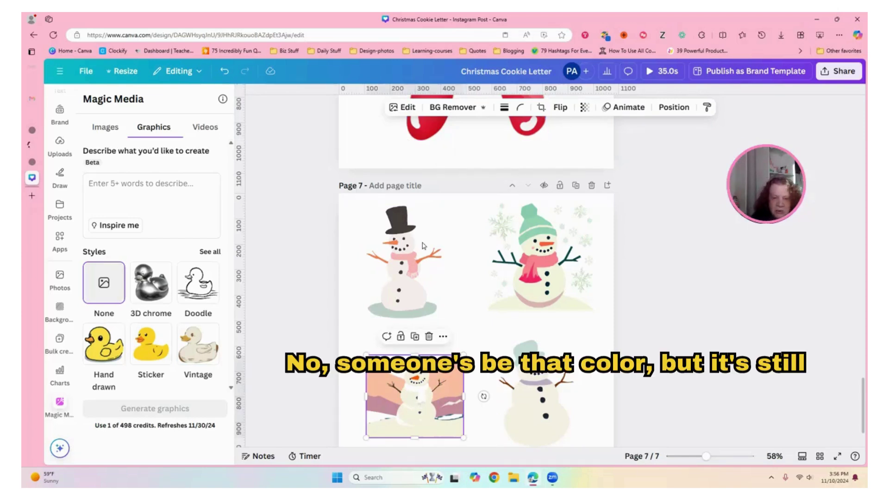
left_click(406, 107)
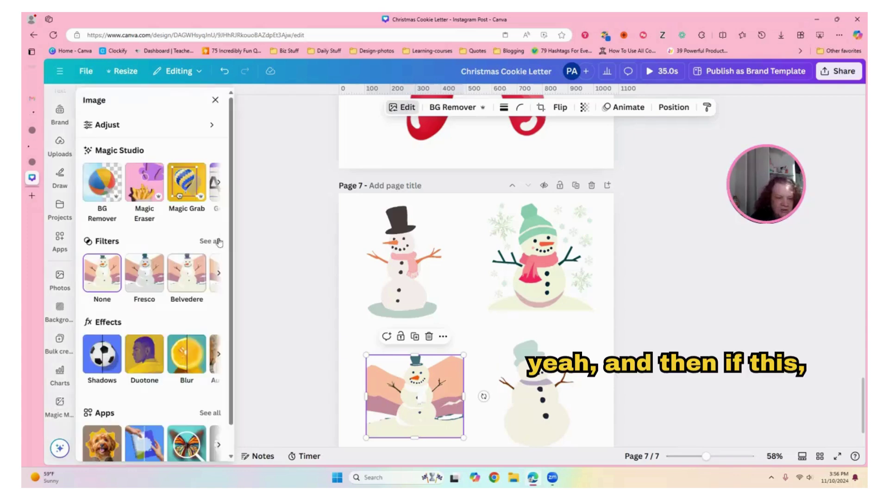
left_click(219, 241)
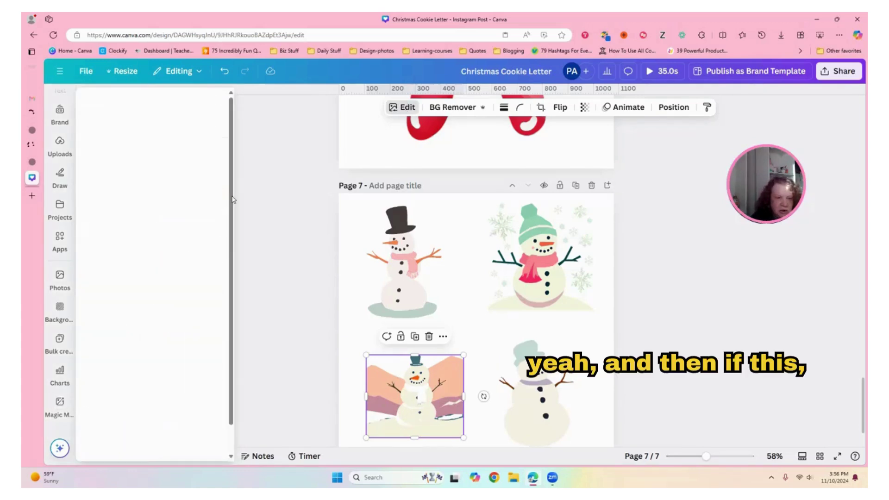
scroll(229, 208, "down", 1)
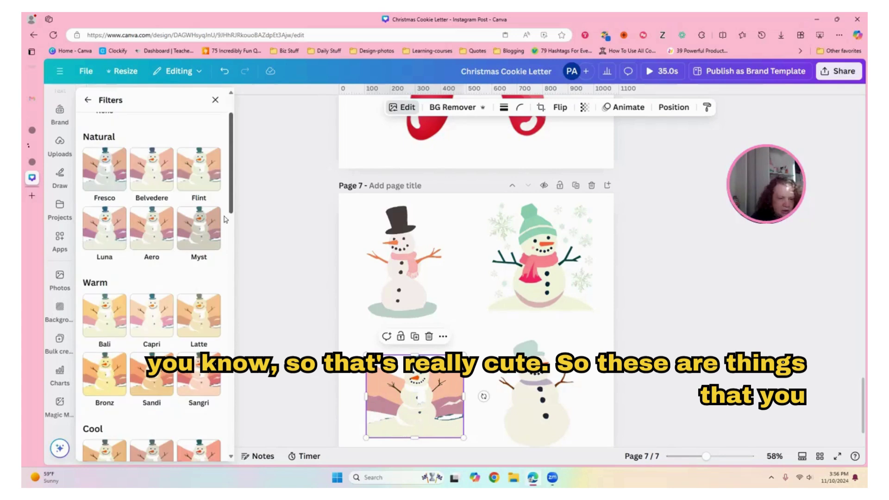
scroll(225, 219, "down", 1)
scroll(221, 246, "down", 3)
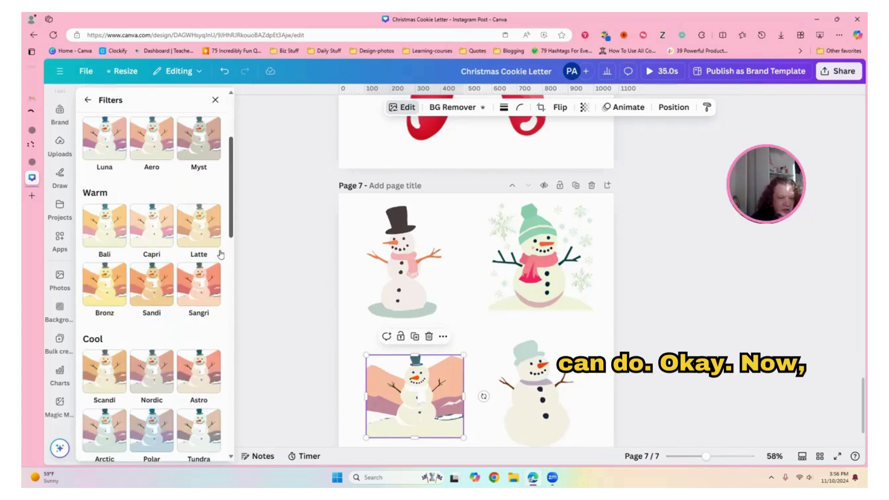
left_click(210, 246)
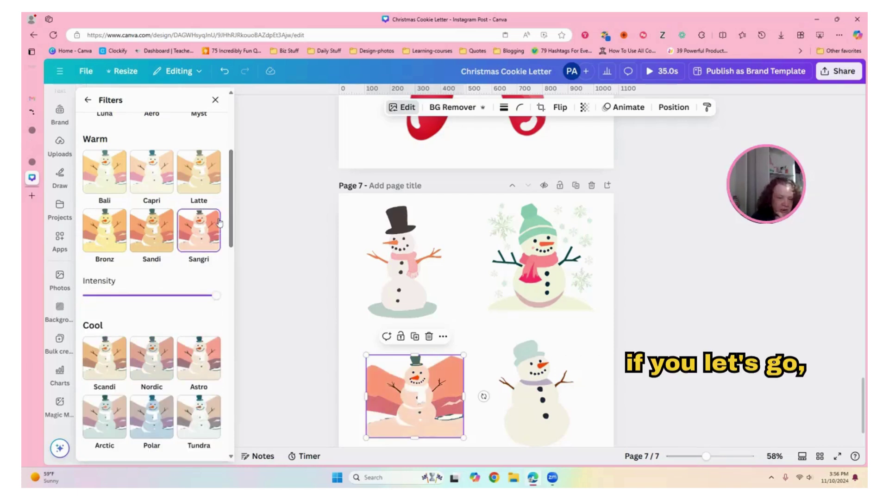
Apply the Color Pop filter Hibiscus to the mountain-background snowman picture on page 7 and close the filters.
scroll(231, 215, "down", 2)
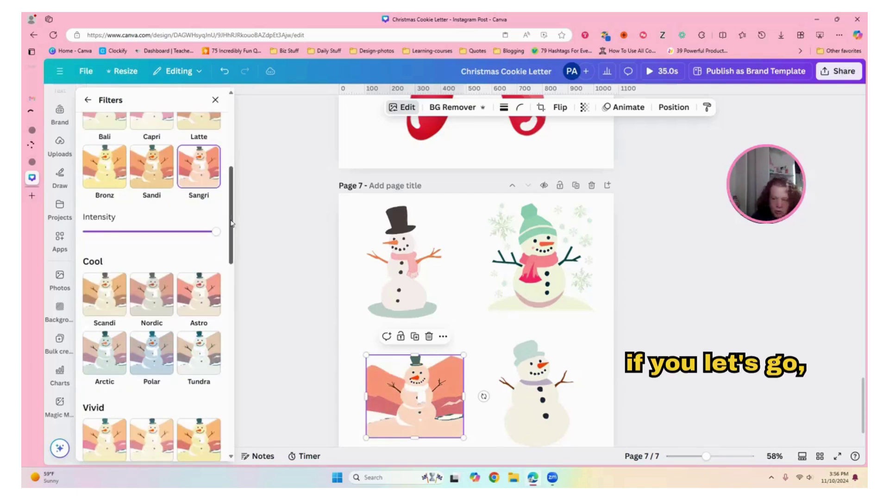
scroll(230, 227, "down", 1)
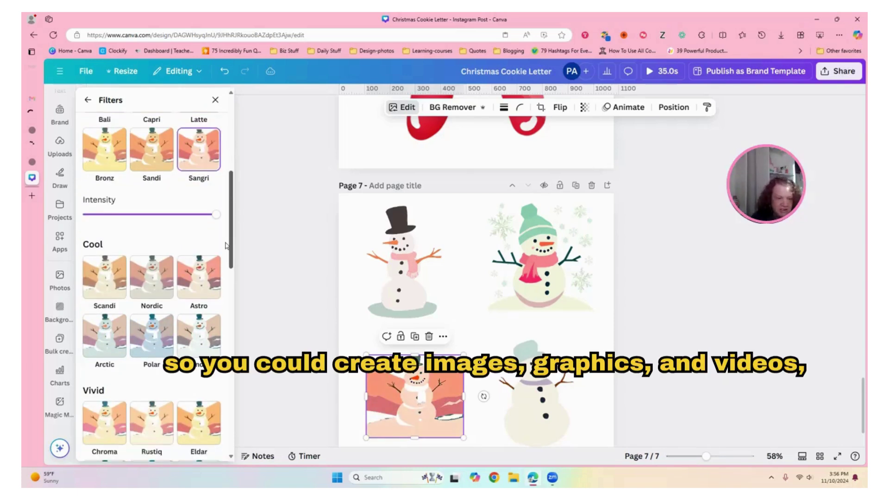
scroll(226, 278, "down", 2)
scroll(229, 318, "down", 4)
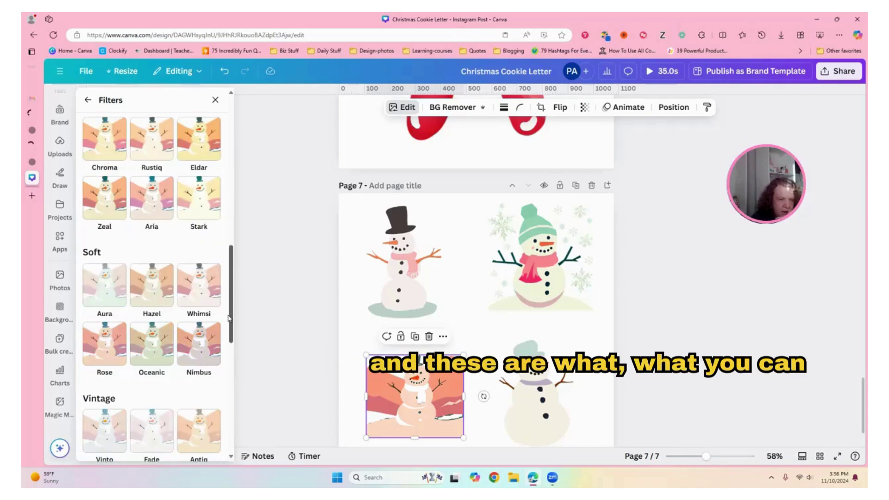
scroll(230, 319, "down", 4)
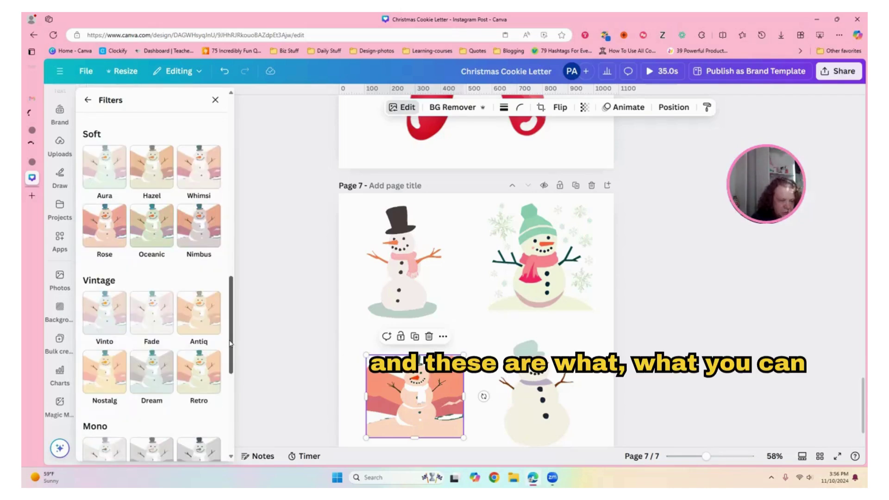
scroll(231, 389, "down", 2)
scroll(231, 411, "down", 8)
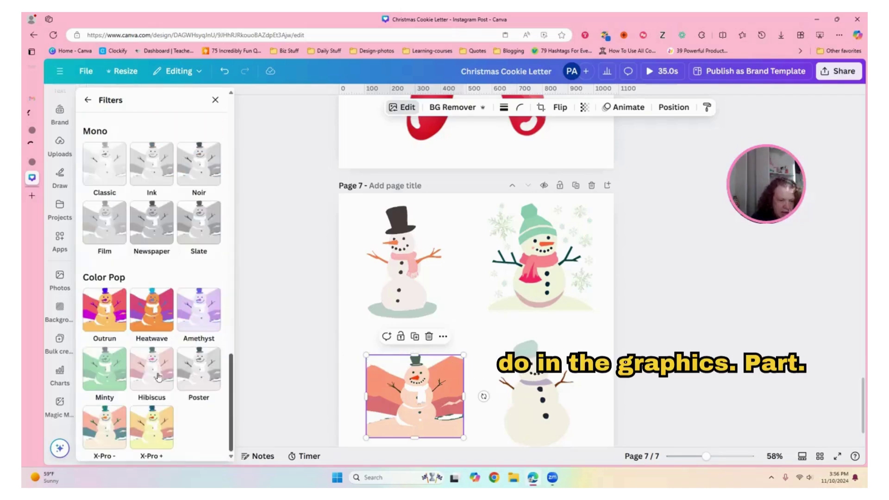
left_click(157, 369)
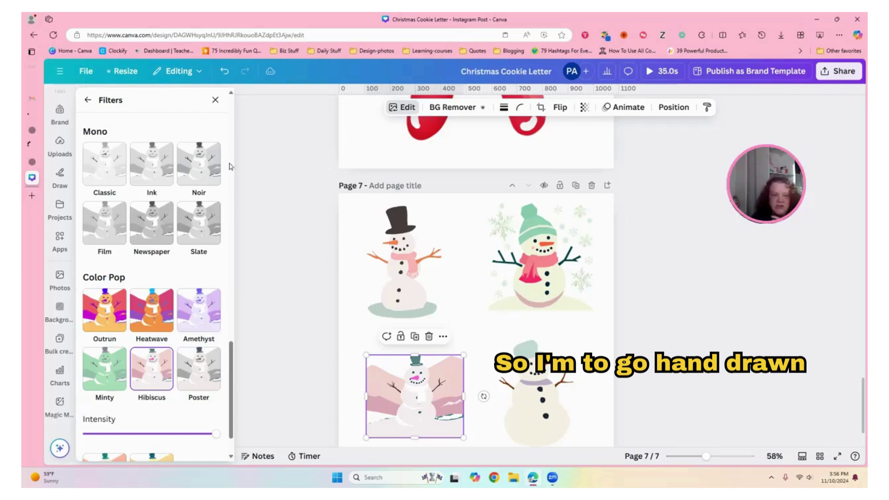
left_click(216, 101)
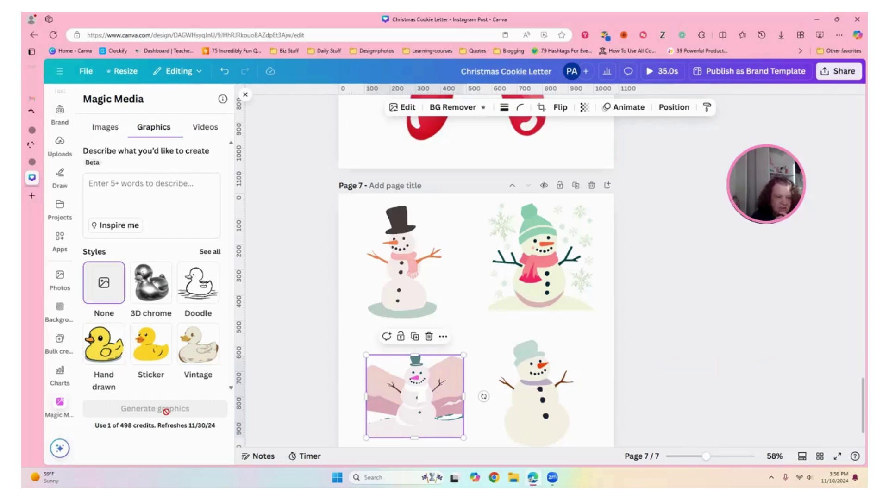
Generate AI graphics in the Sticker style from the description "Wreath with bells".
left_click(209, 252)
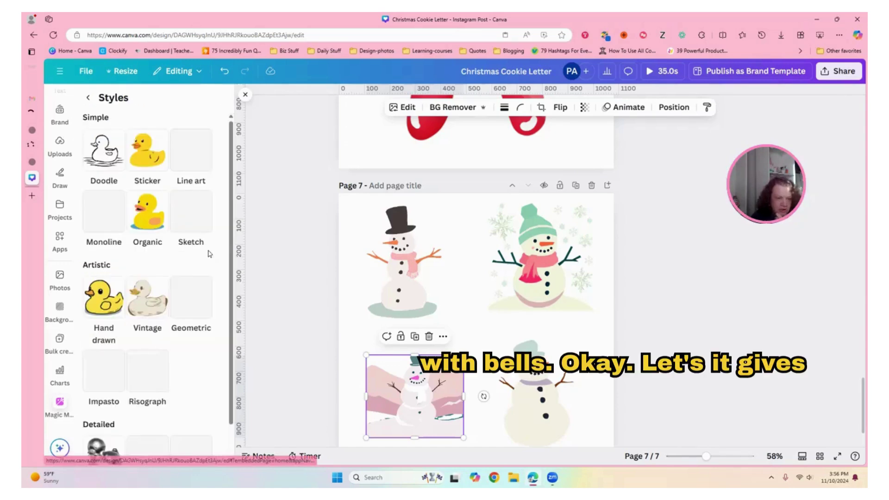
left_click(103, 314)
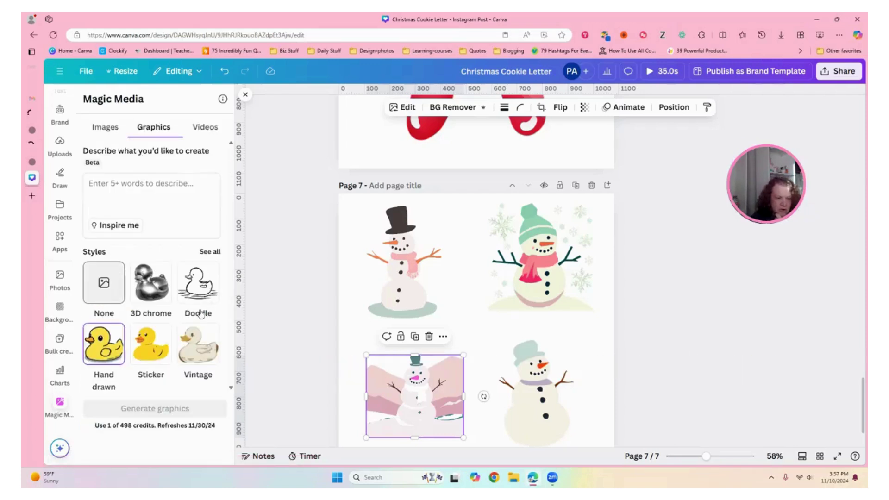
left_click(170, 189)
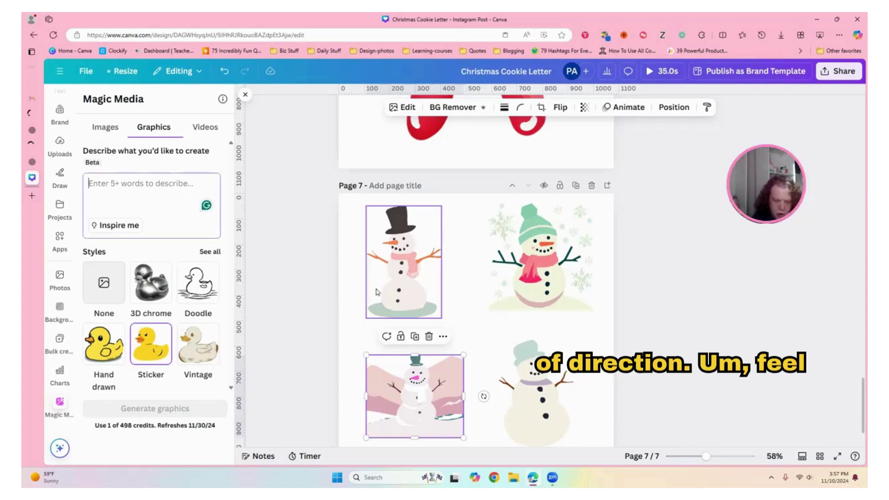
type("Wreat")
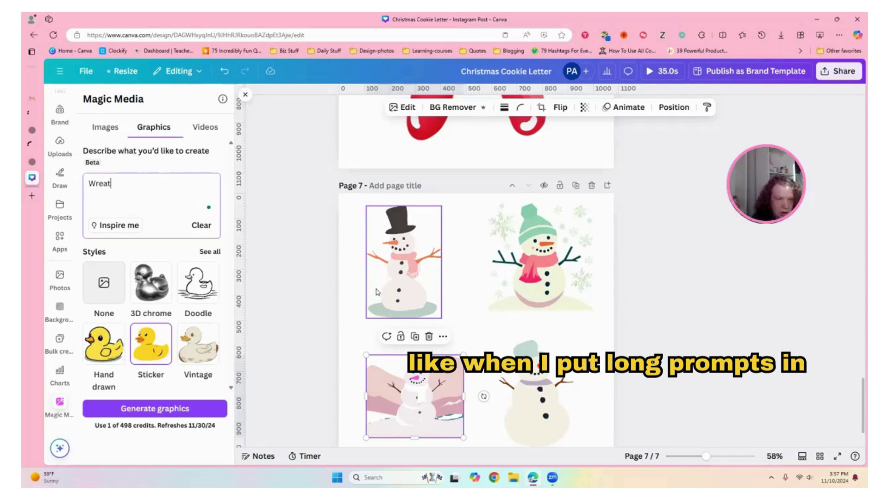
type("he")
key("BackSpace")
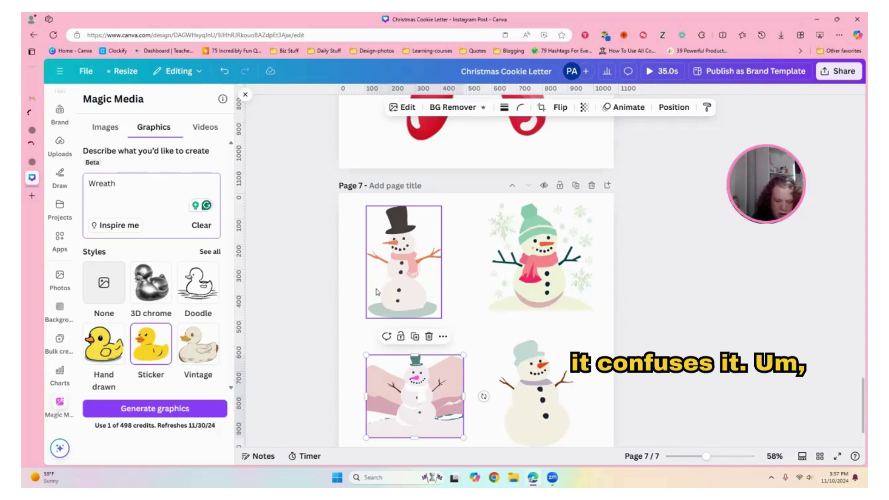
type("with ")
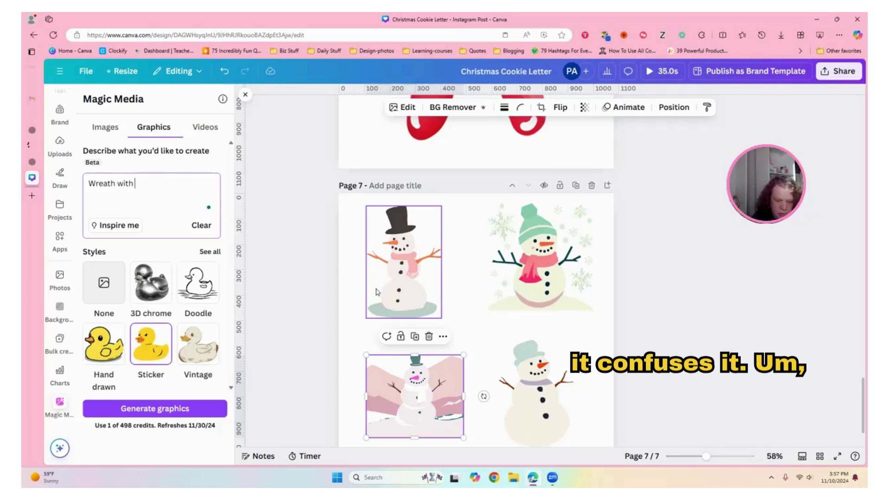
type("bells")
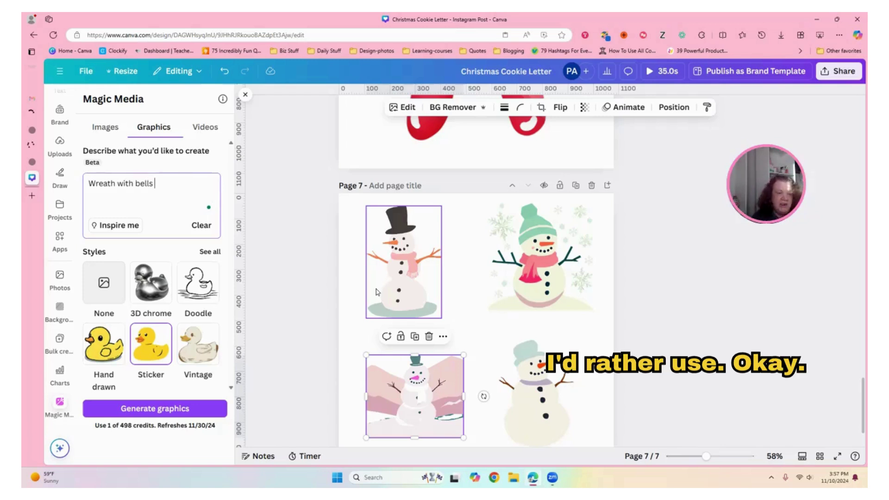
key("Return")
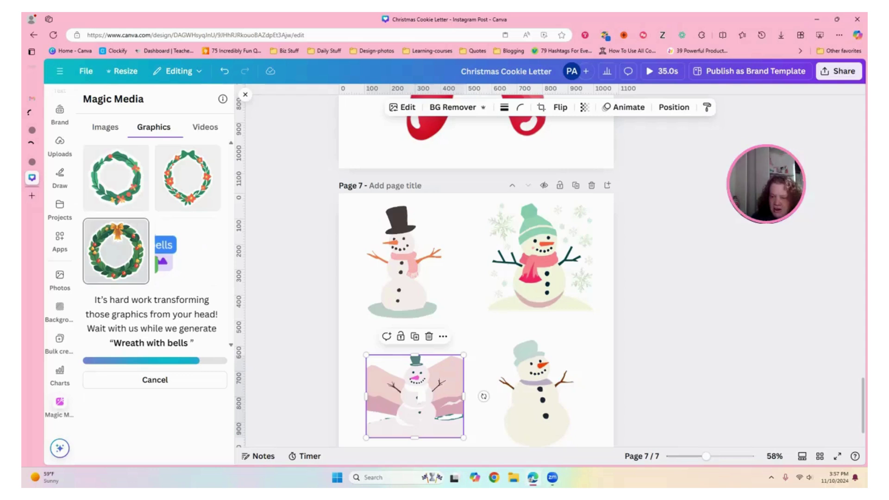
Add page 8 and place the generated gold-bow wreath in its upper-left area and the red-bow wreath in its lower-right area.
scroll(493, 449, "down", 2)
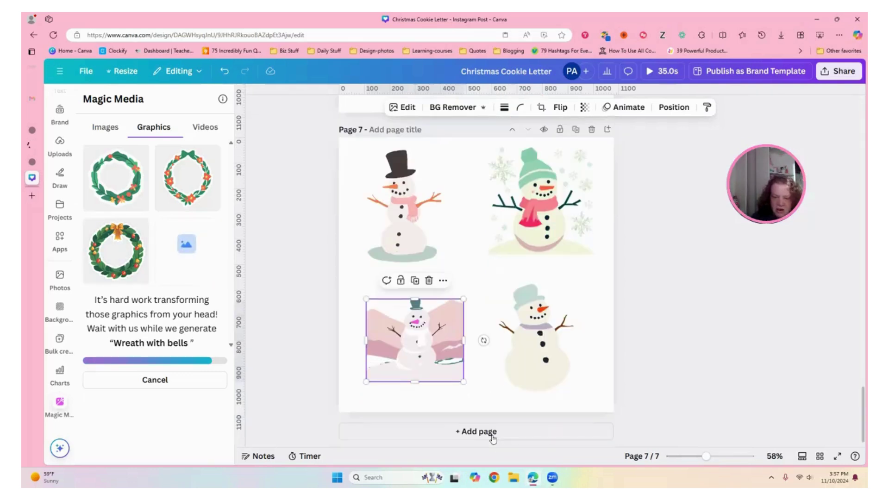
left_click(492, 435)
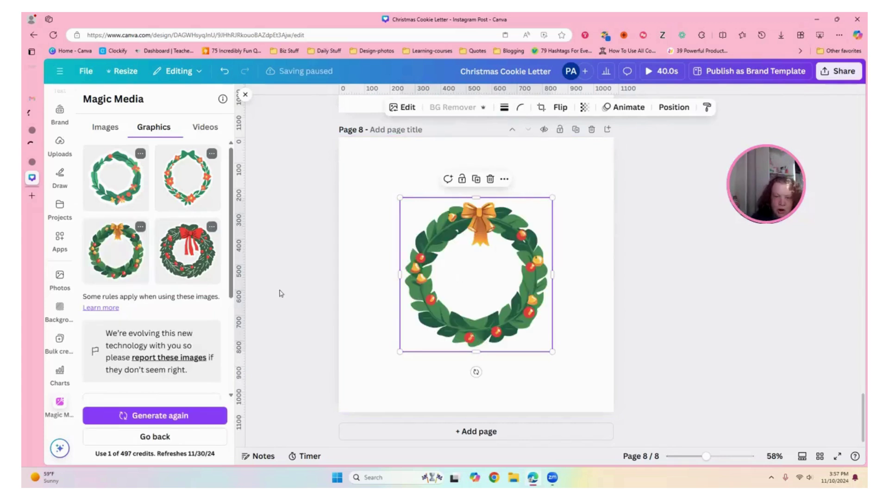
left_click(198, 273)
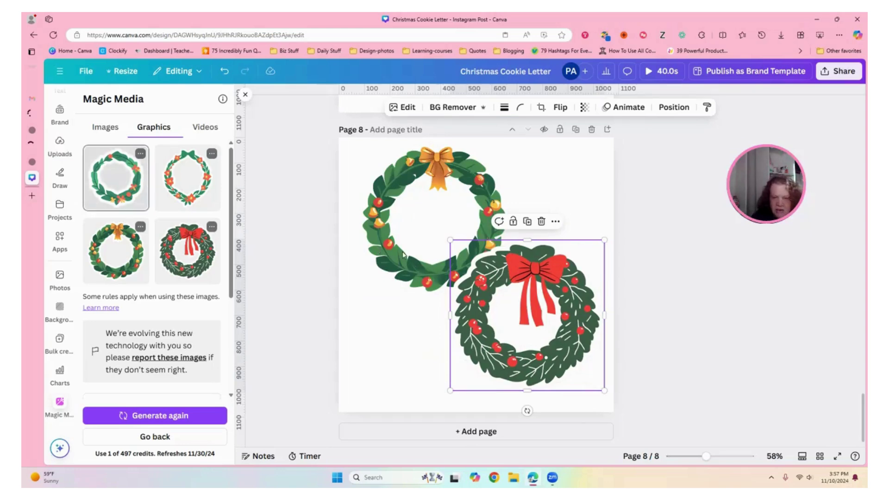
left_click_drag(398, 261, 393, 272)
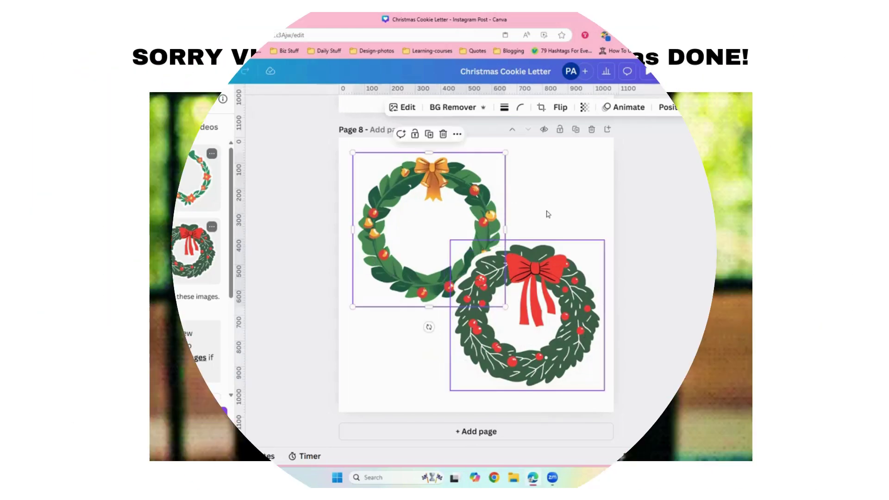